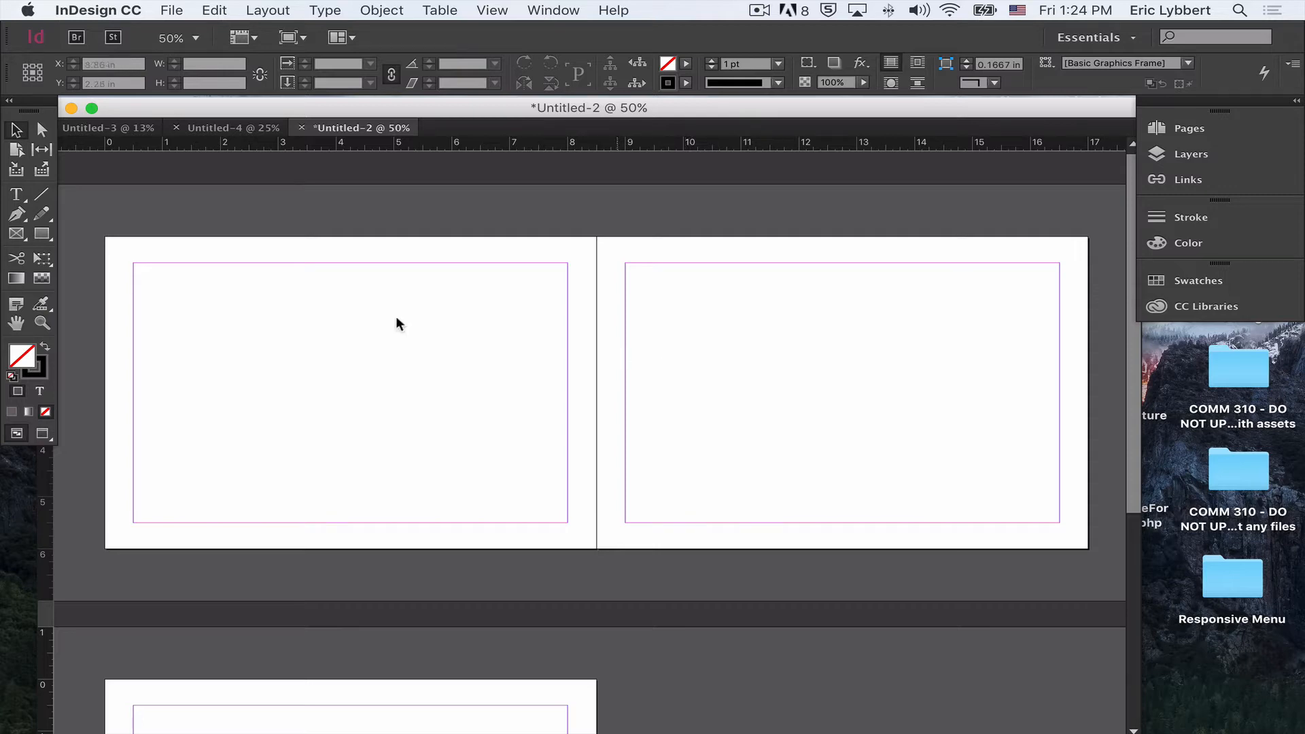
Step: Draw a rectangle about 17.25 by 6.26 in covering the whole two-page spread and swap its fill and stroke
click(41, 234)
drag(99, 234, 1093, 556)
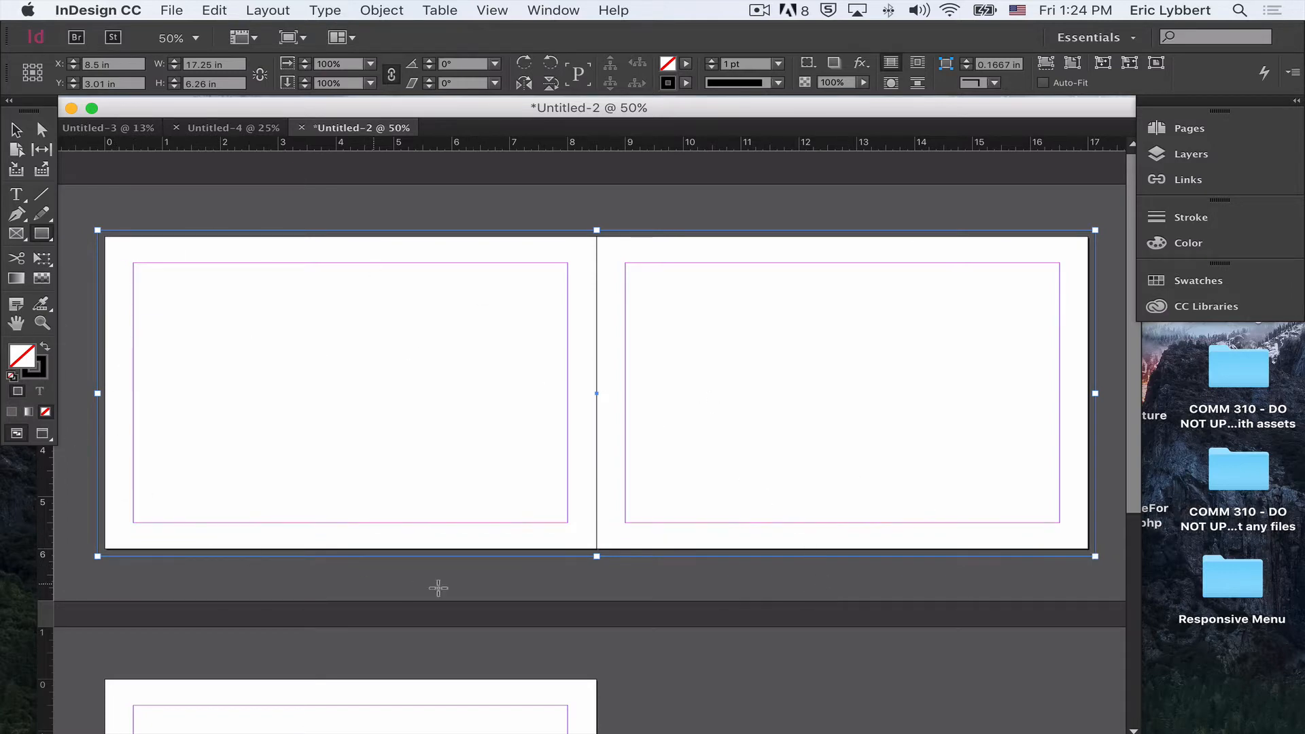
click(48, 350)
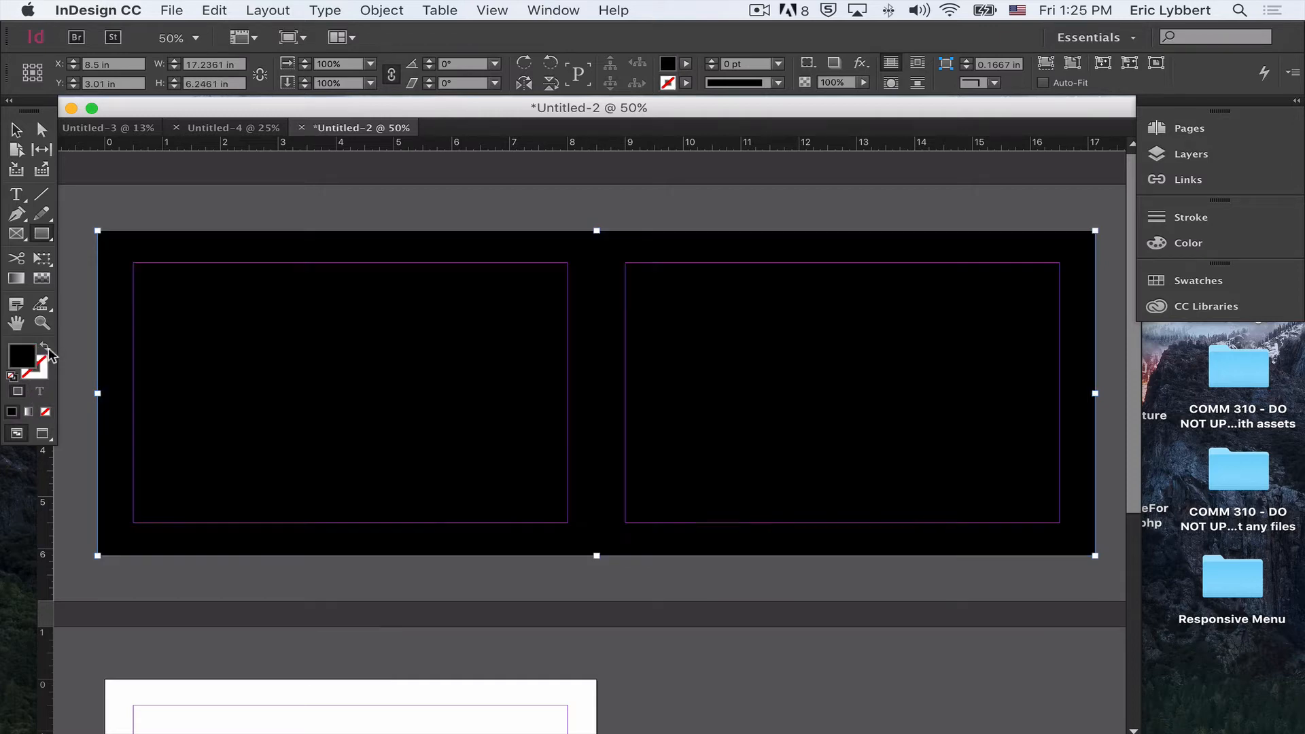
Step: Change the spread rectangle's fill to dark blue #23577a and deselect it
click(42, 371)
click(19, 357)
double_click(23, 360)
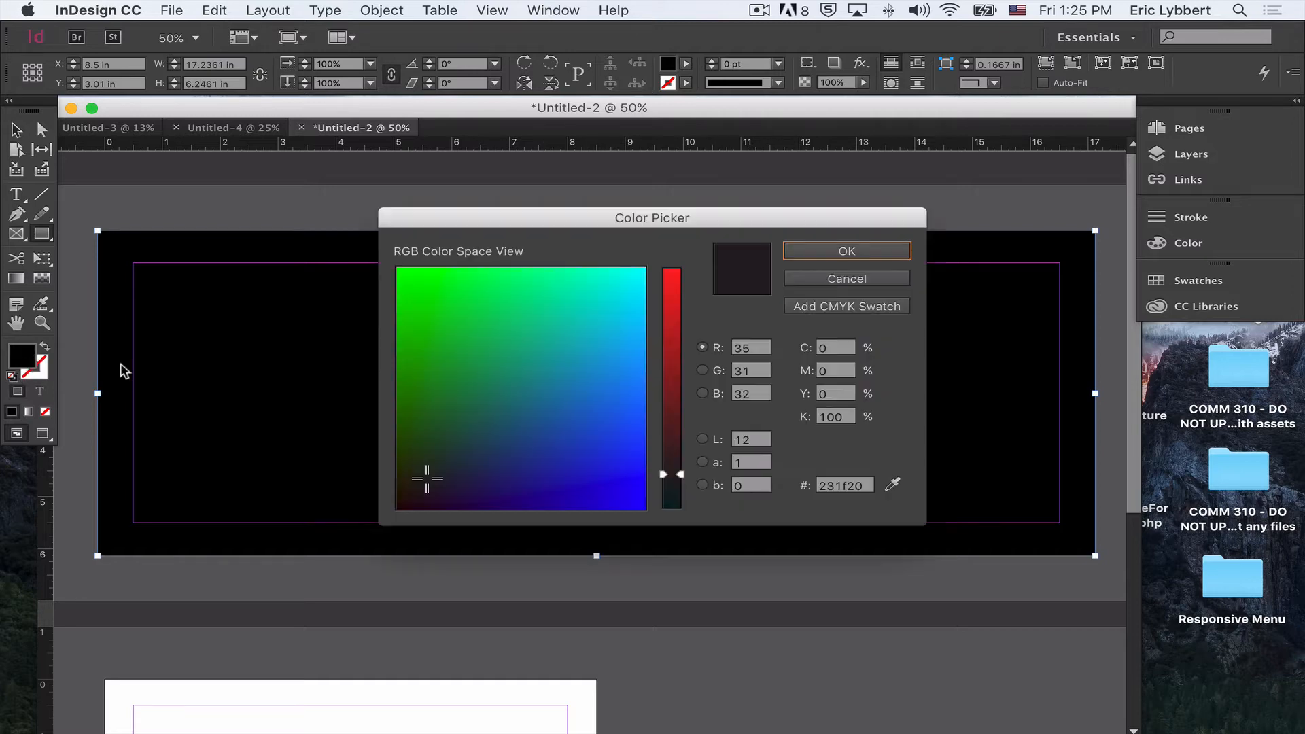
click(516, 425)
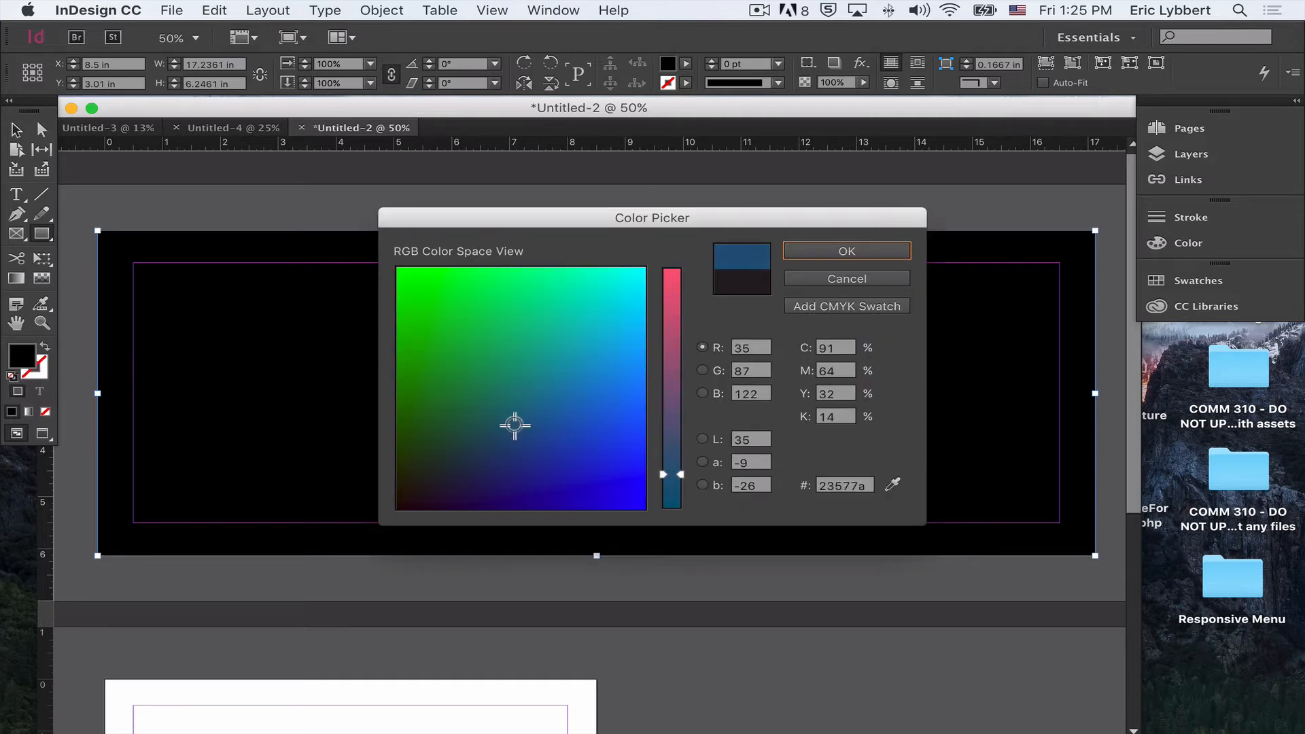
click(826, 251)
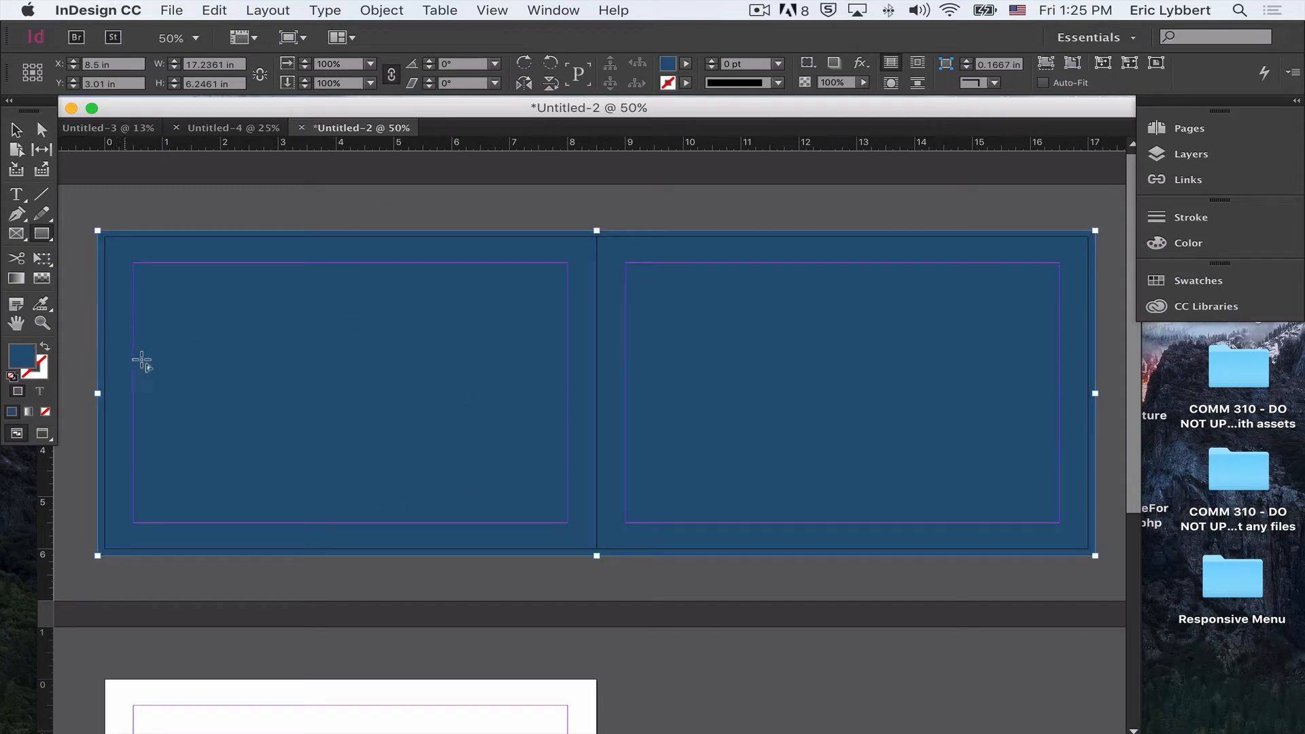
click(16, 129)
click(161, 208)
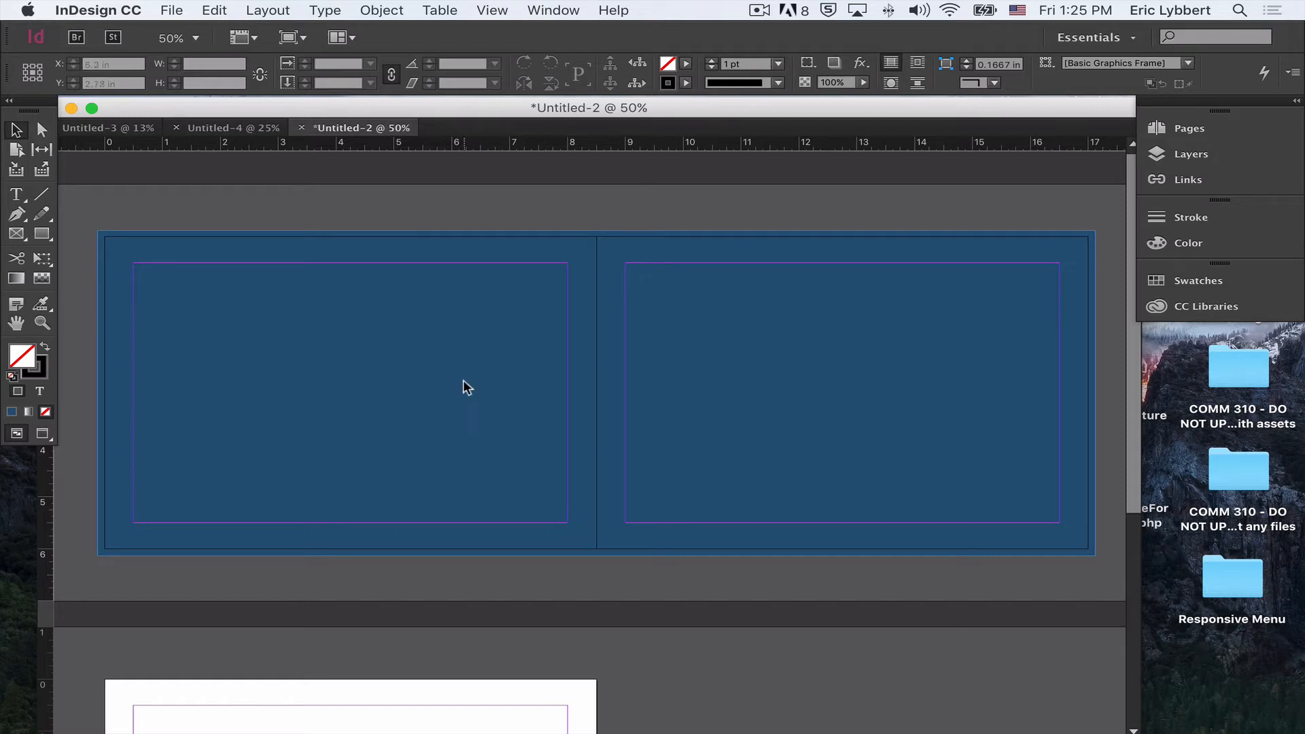
Step: Expand Layer 1 in the layer list and lock the blue background rectangle
click(1188, 151)
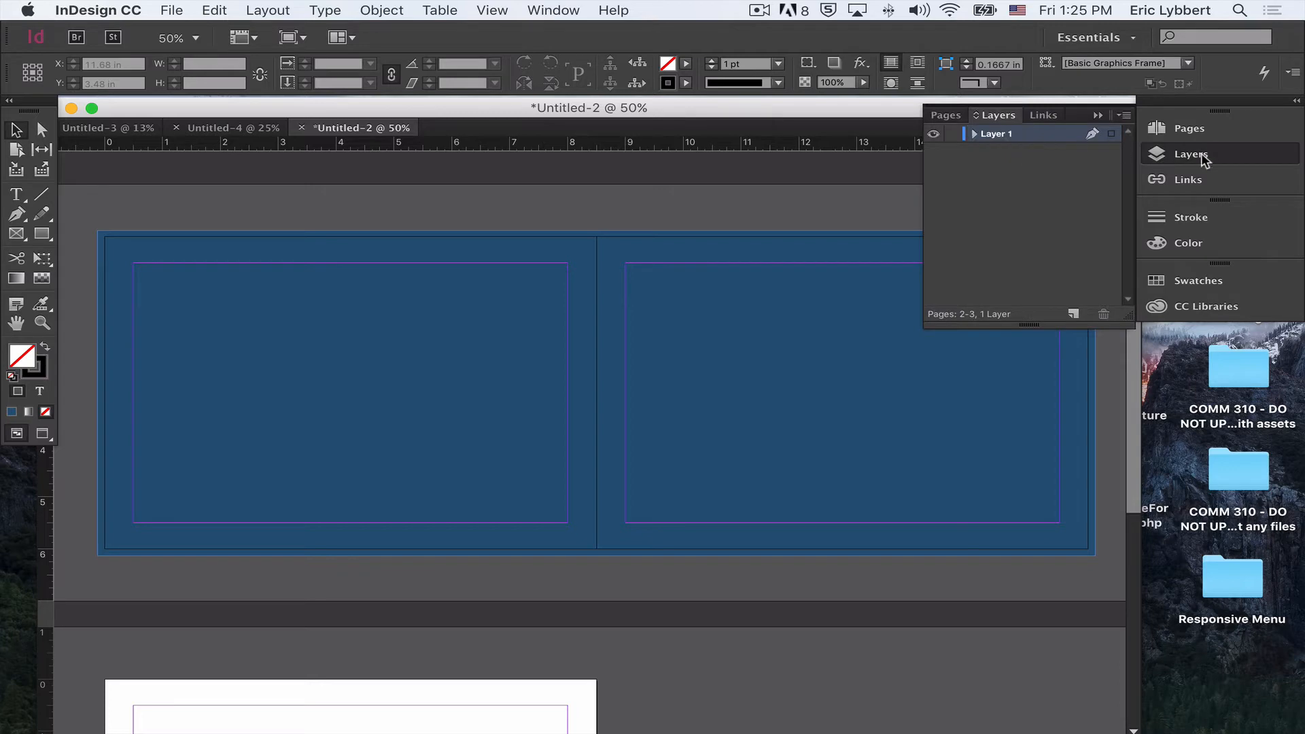
click(1200, 155)
click(553, 10)
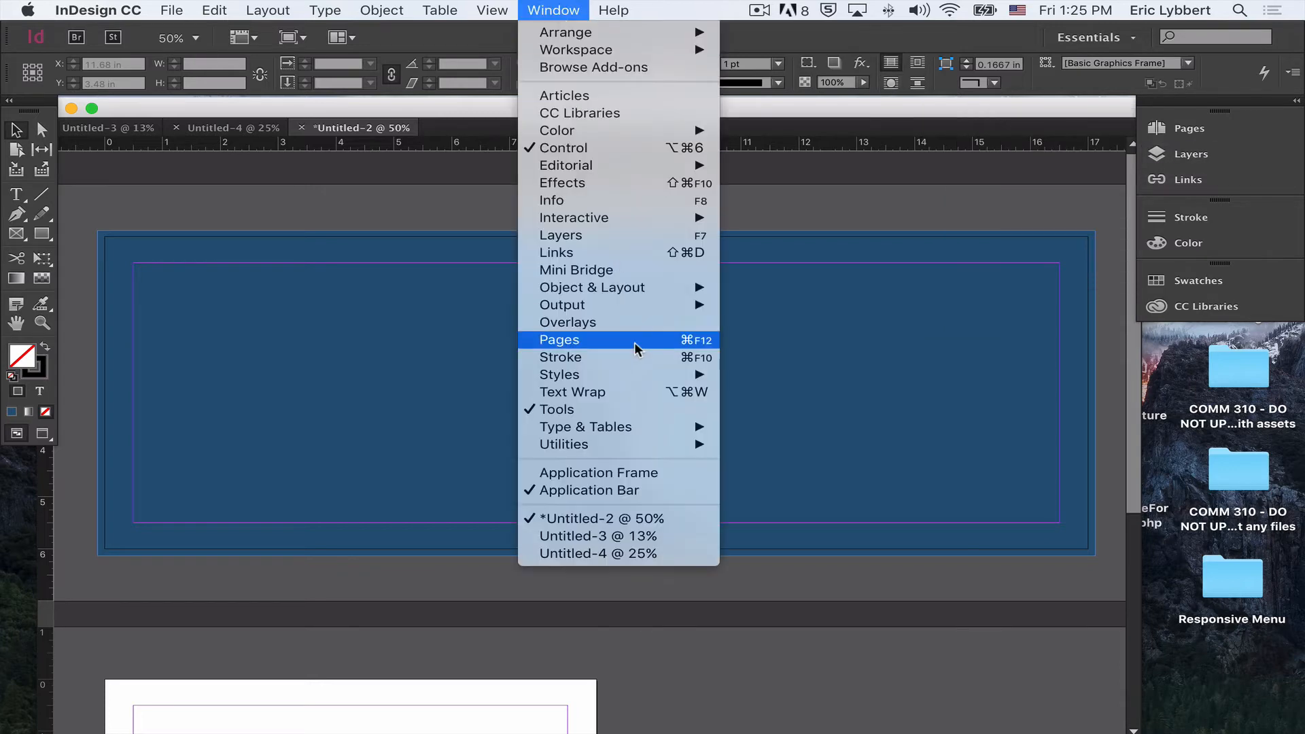
click(608, 234)
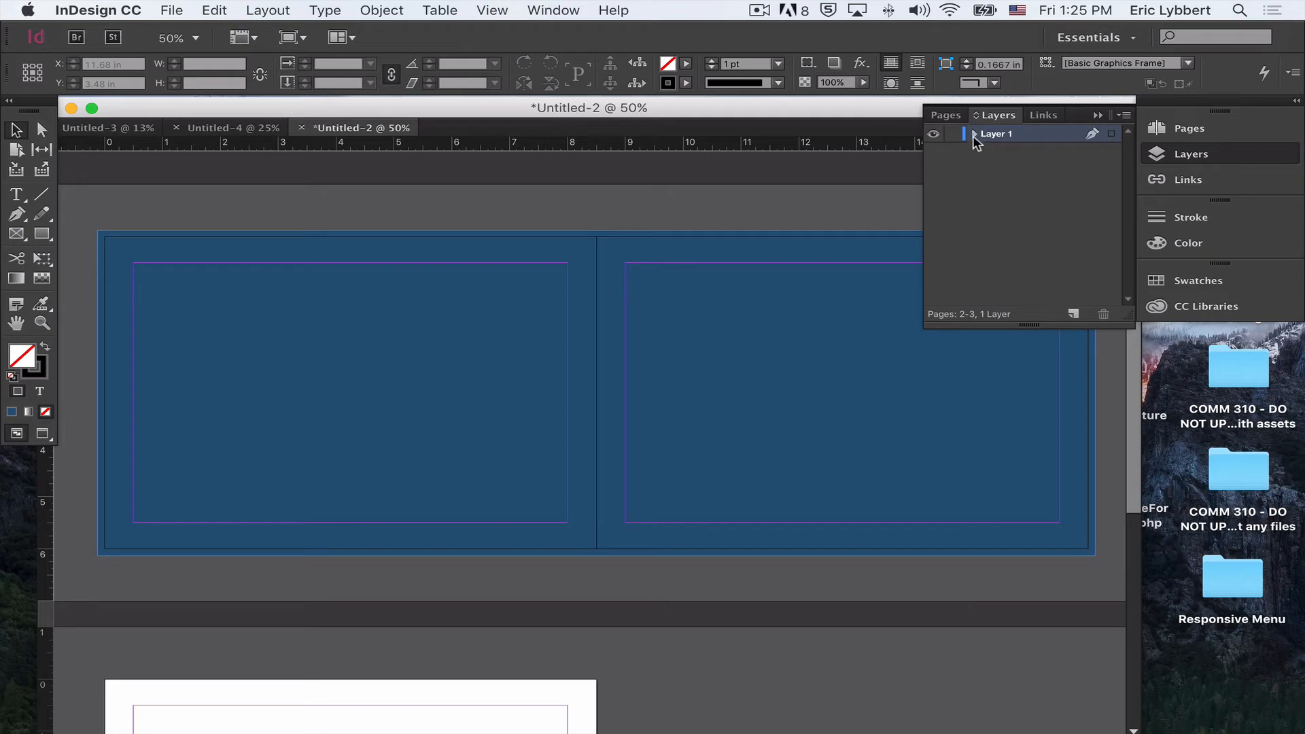
click(974, 135)
click(1014, 151)
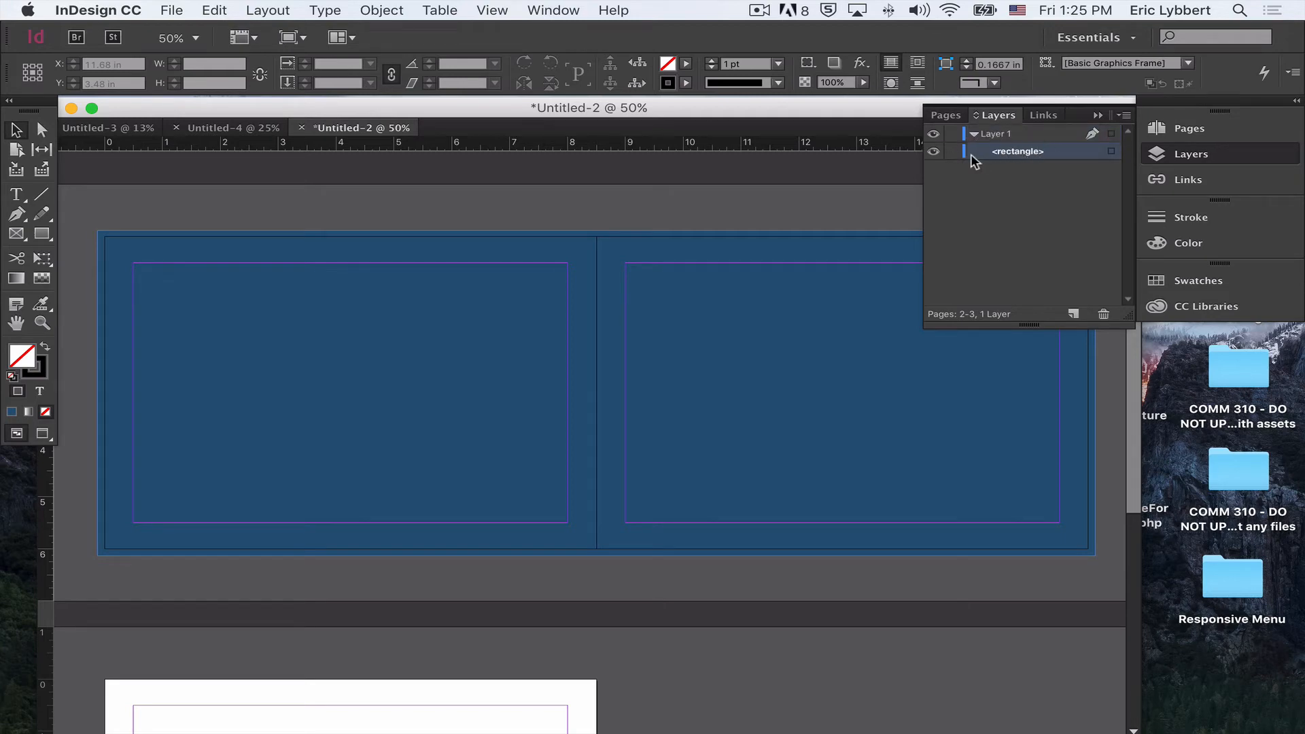
click(952, 152)
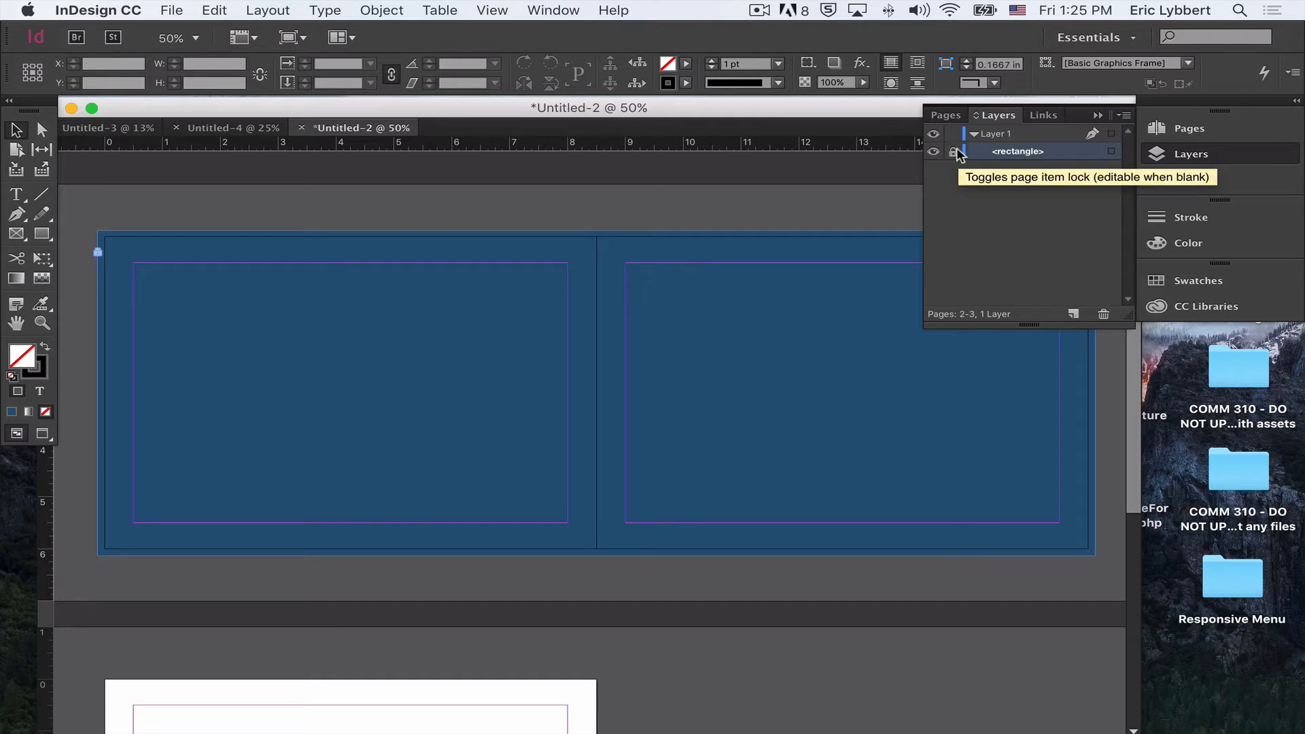
Step: Try to select or move the locked blue rectangle on the spread to test the lock
drag(341, 324, 628, 460)
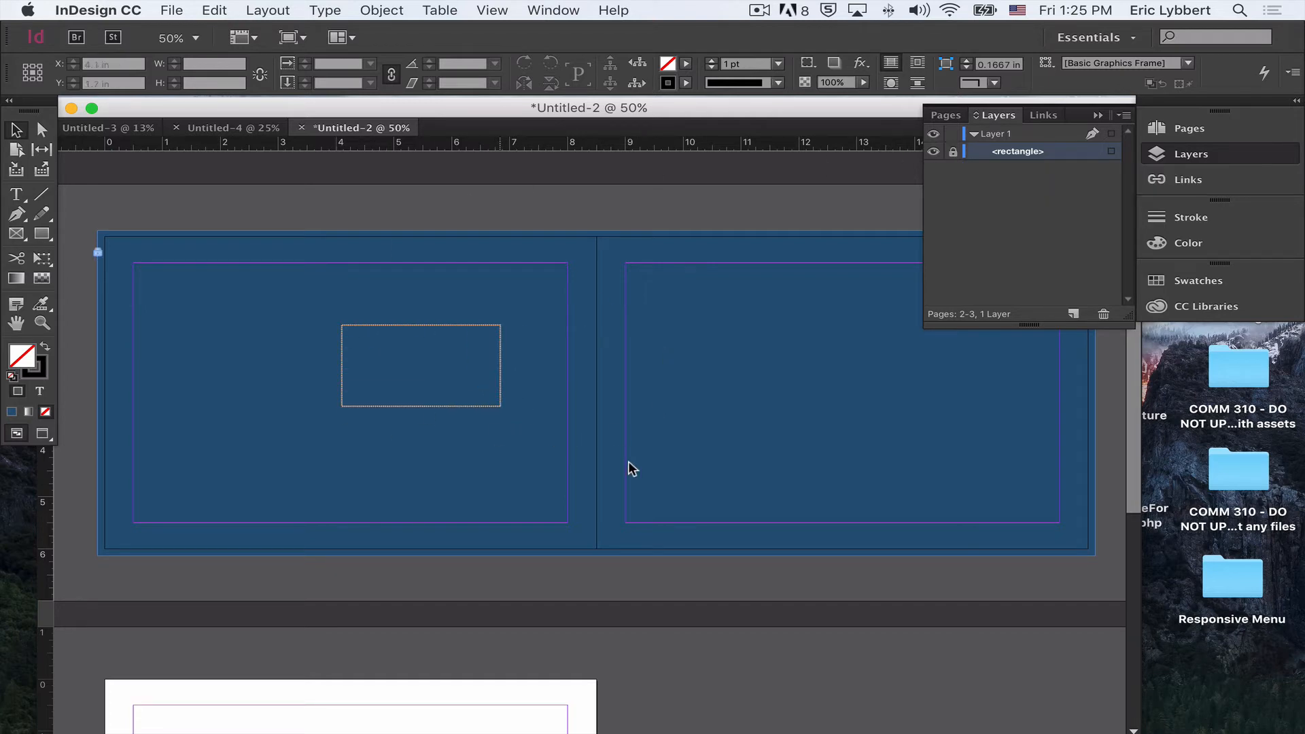
drag(690, 372, 204, 500)
drag(178, 384, 620, 422)
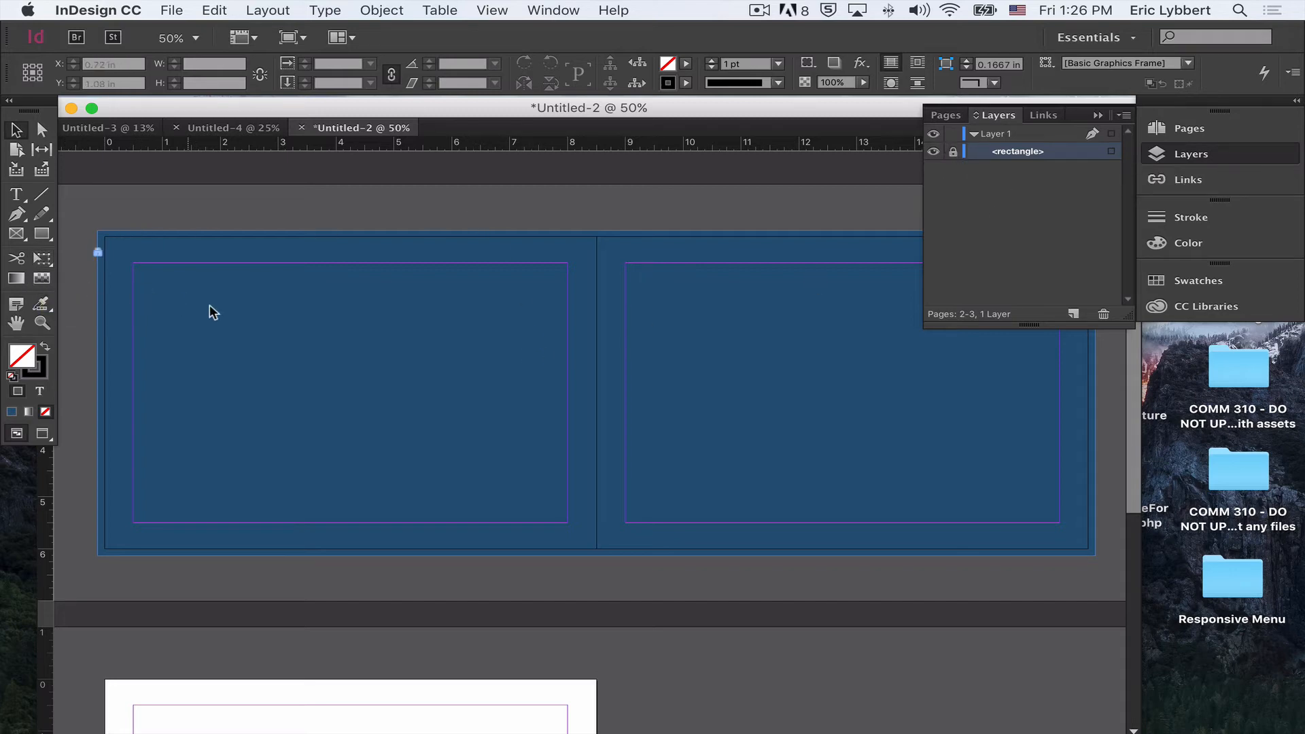
Step: Draw a square about 3.26 in wide near the spread's bottom centre and rotate it -45° into a diamond
click(42, 235)
drag(479, 426, 809, 601)
key(v)
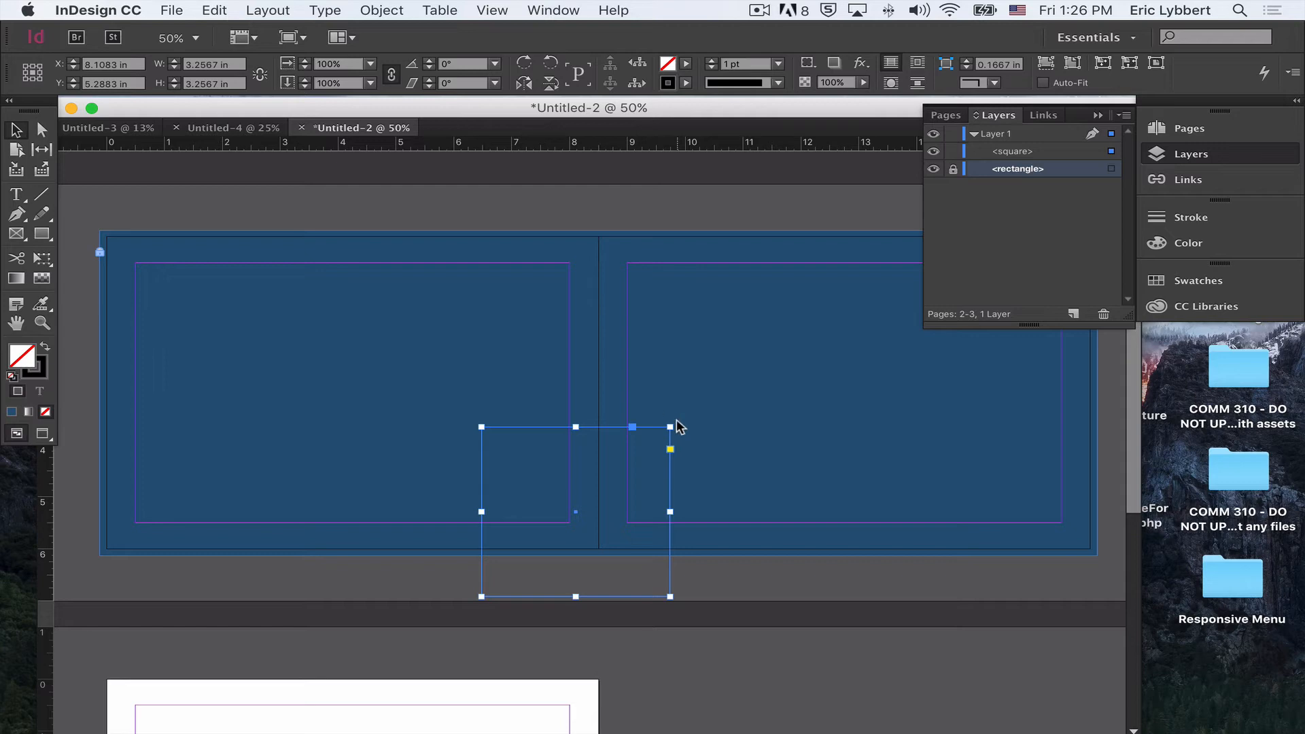
drag(679, 426, 715, 517)
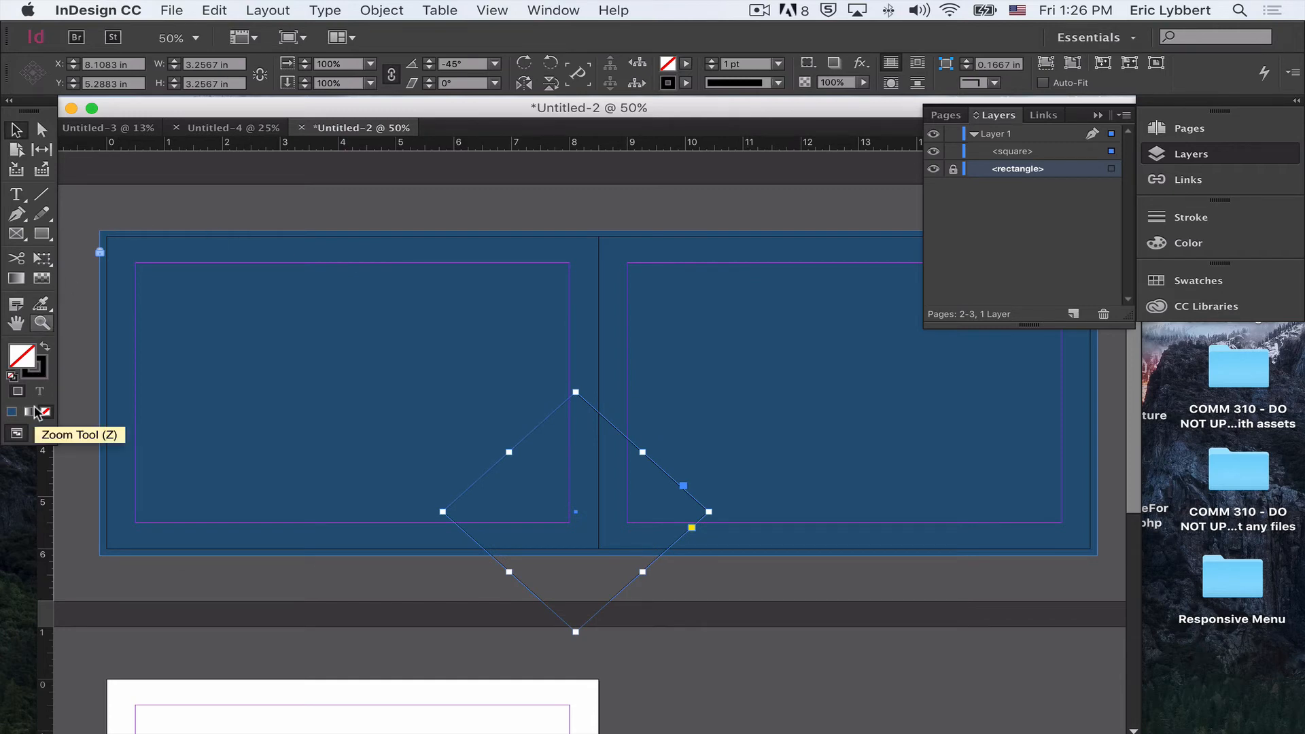
Step: Swap the diamond's fill and stroke, and centre it on the spine at the spread's bottom edge in preview mode, at X 8.5 in
click(45, 346)
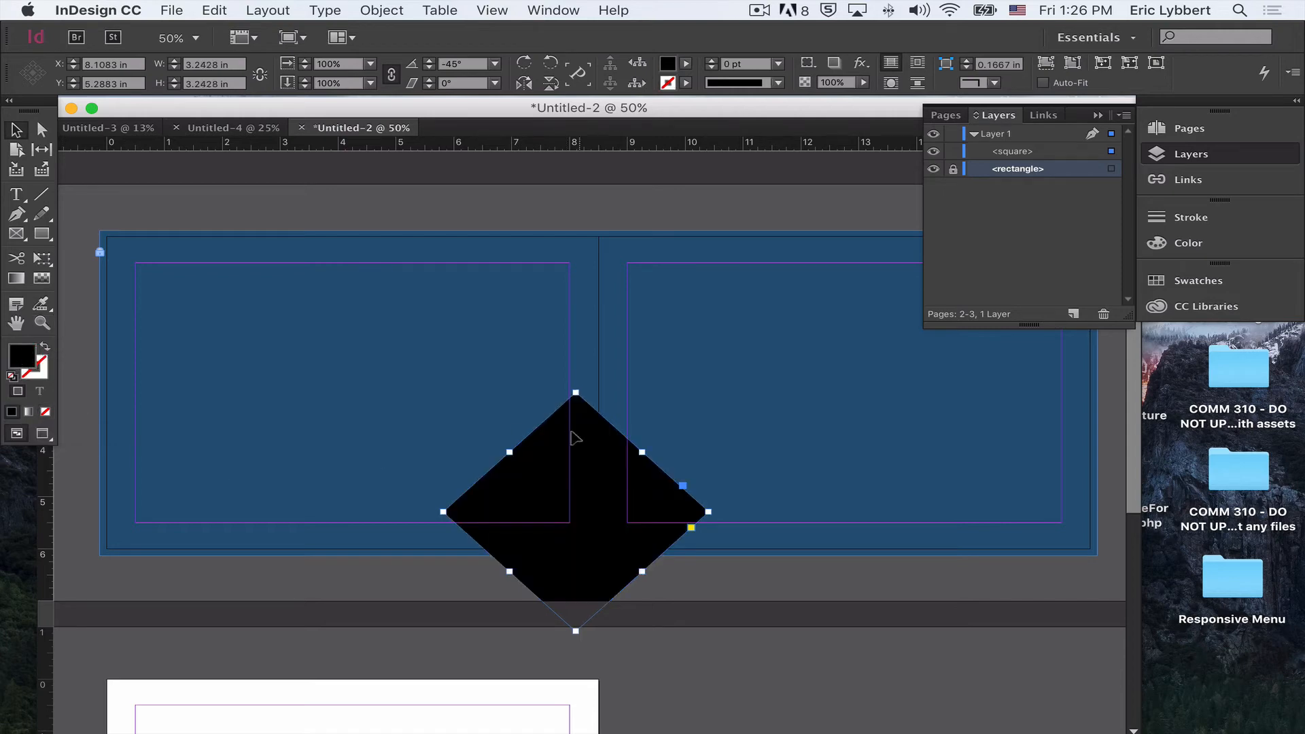
drag(610, 453, 591, 500)
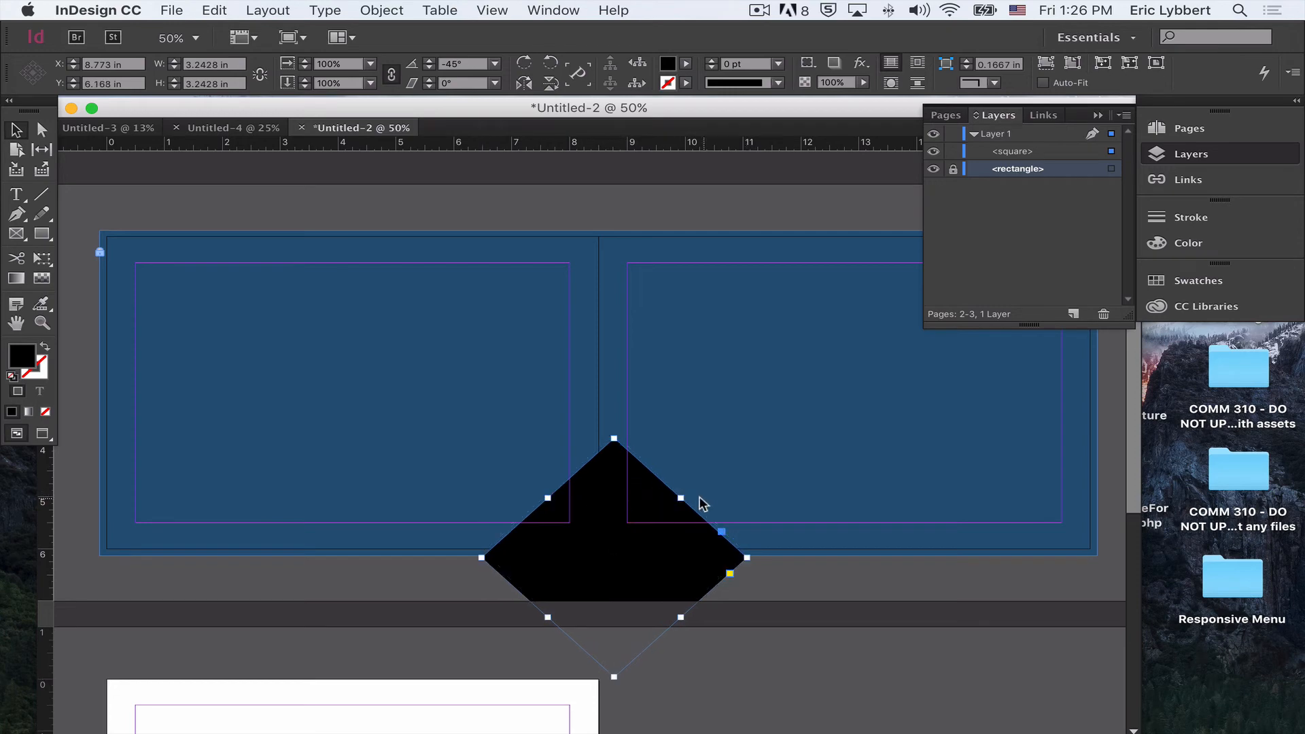
click(947, 554)
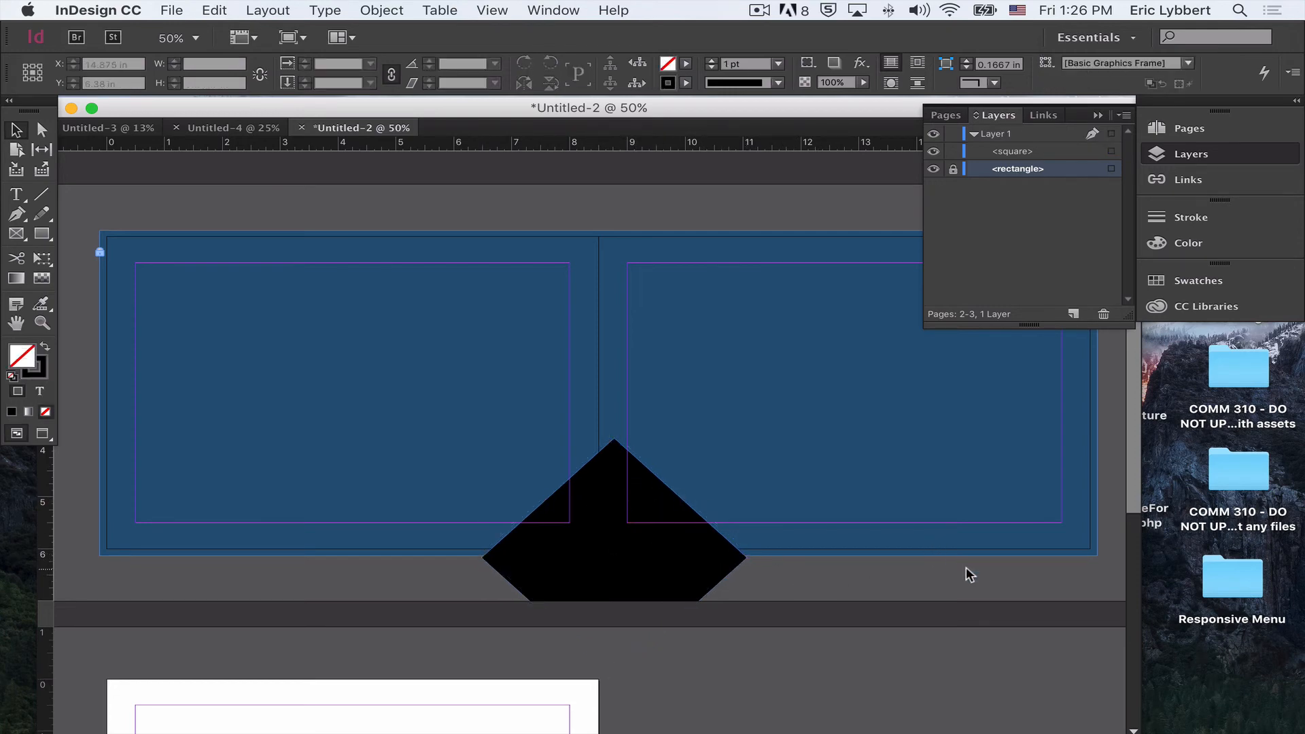
key(w)
drag(626, 515, 591, 516)
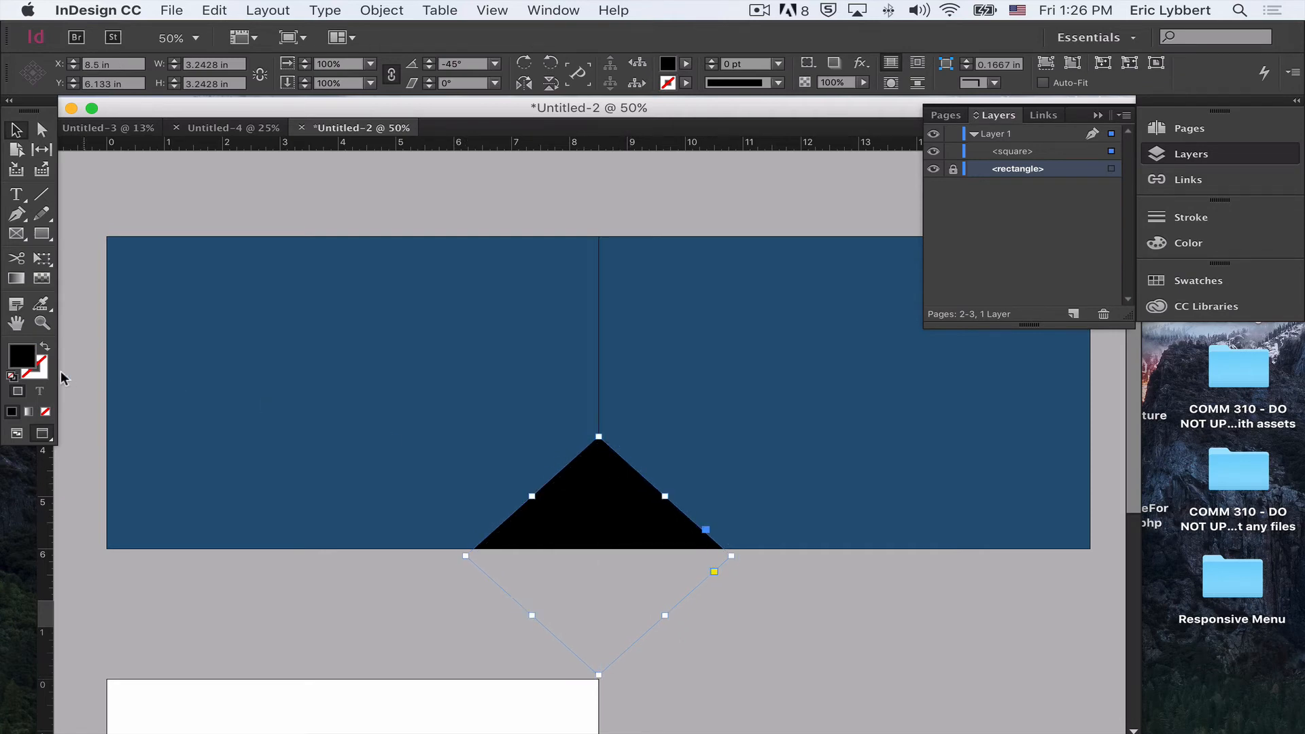
Step: Change the diamond's fill to a medium green and deselect it
double_click(21, 358)
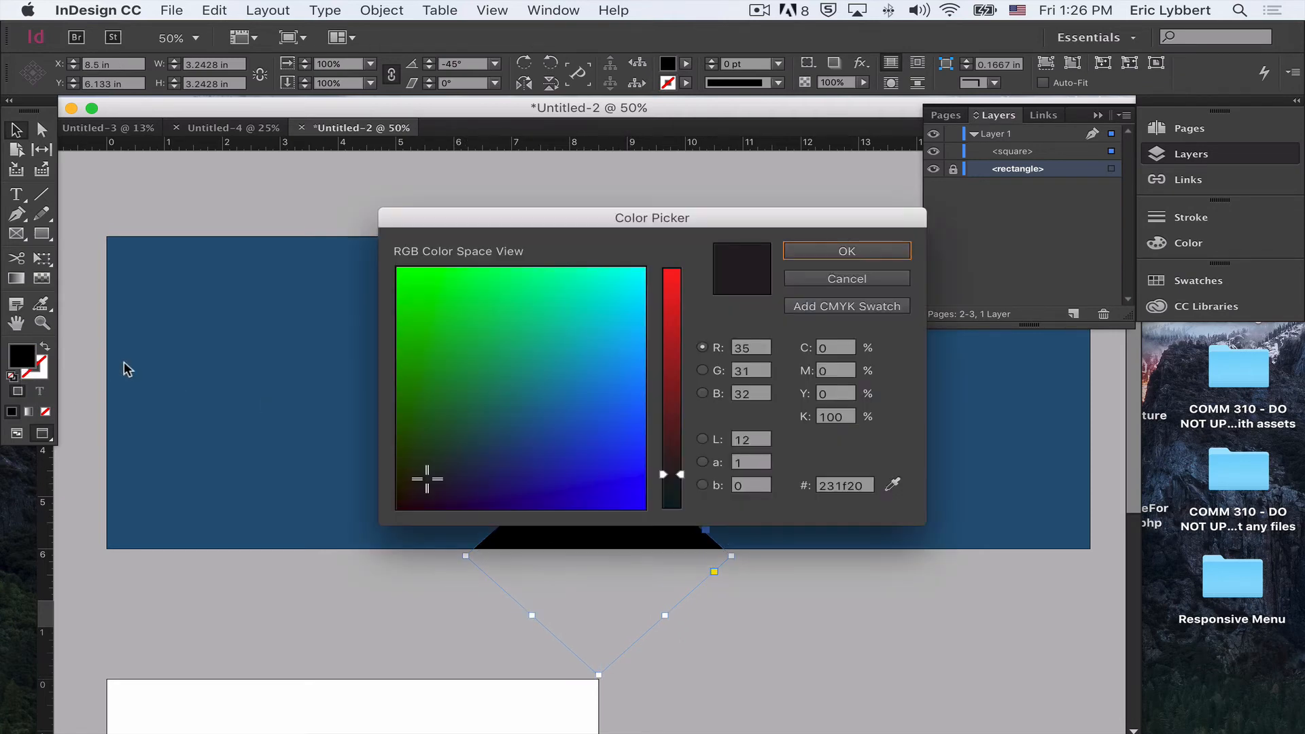
drag(445, 348, 397, 369)
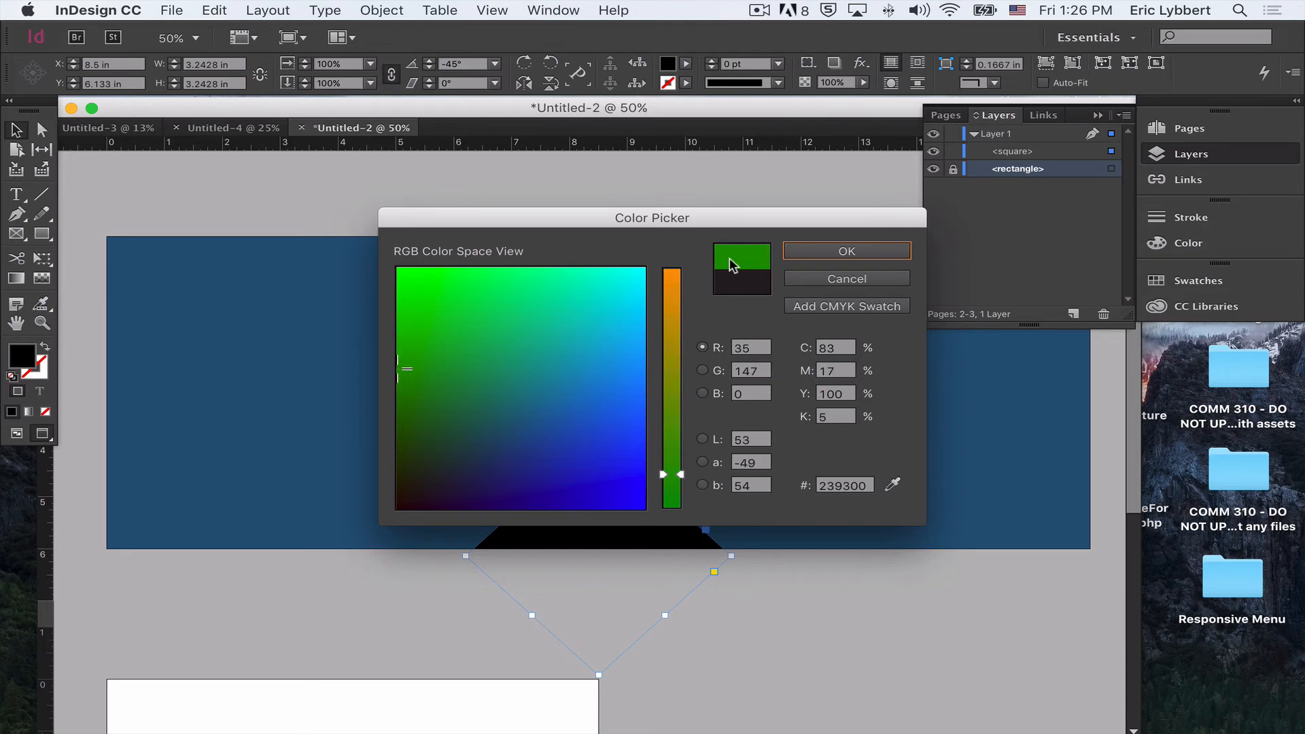
click(484, 346)
click(818, 254)
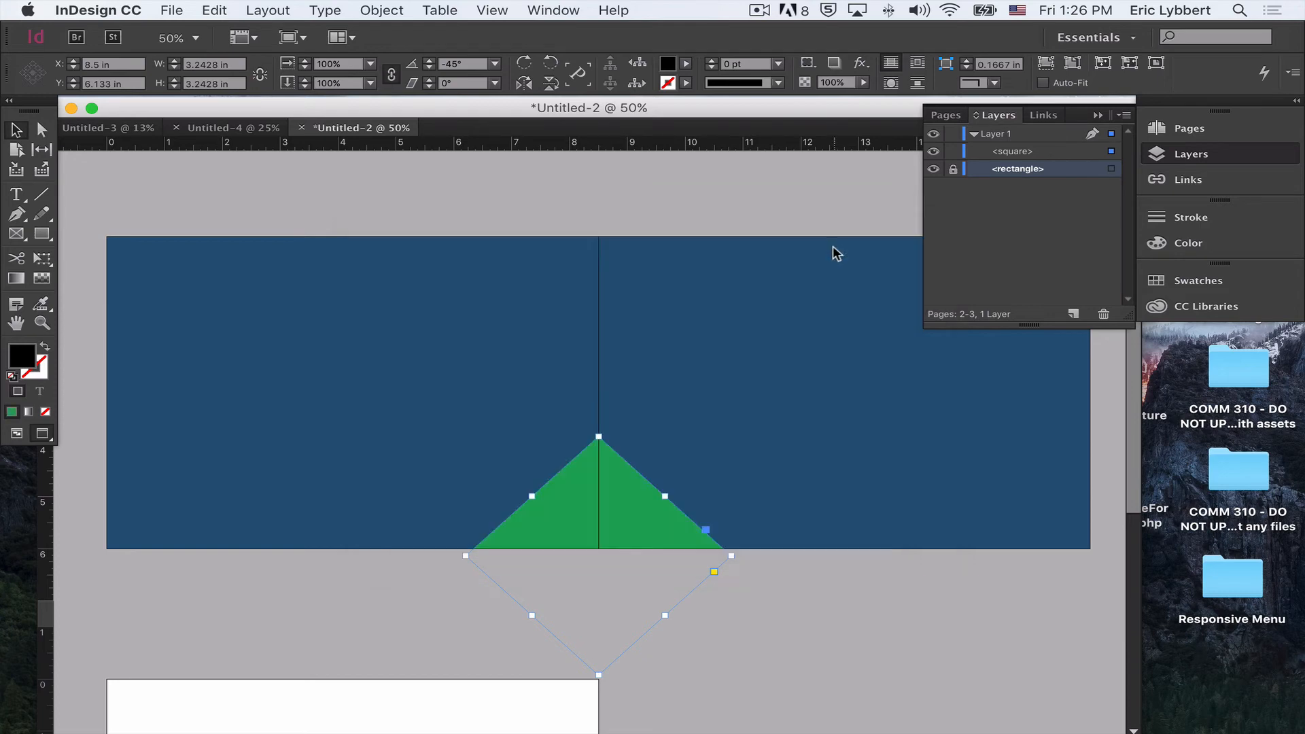
click(446, 185)
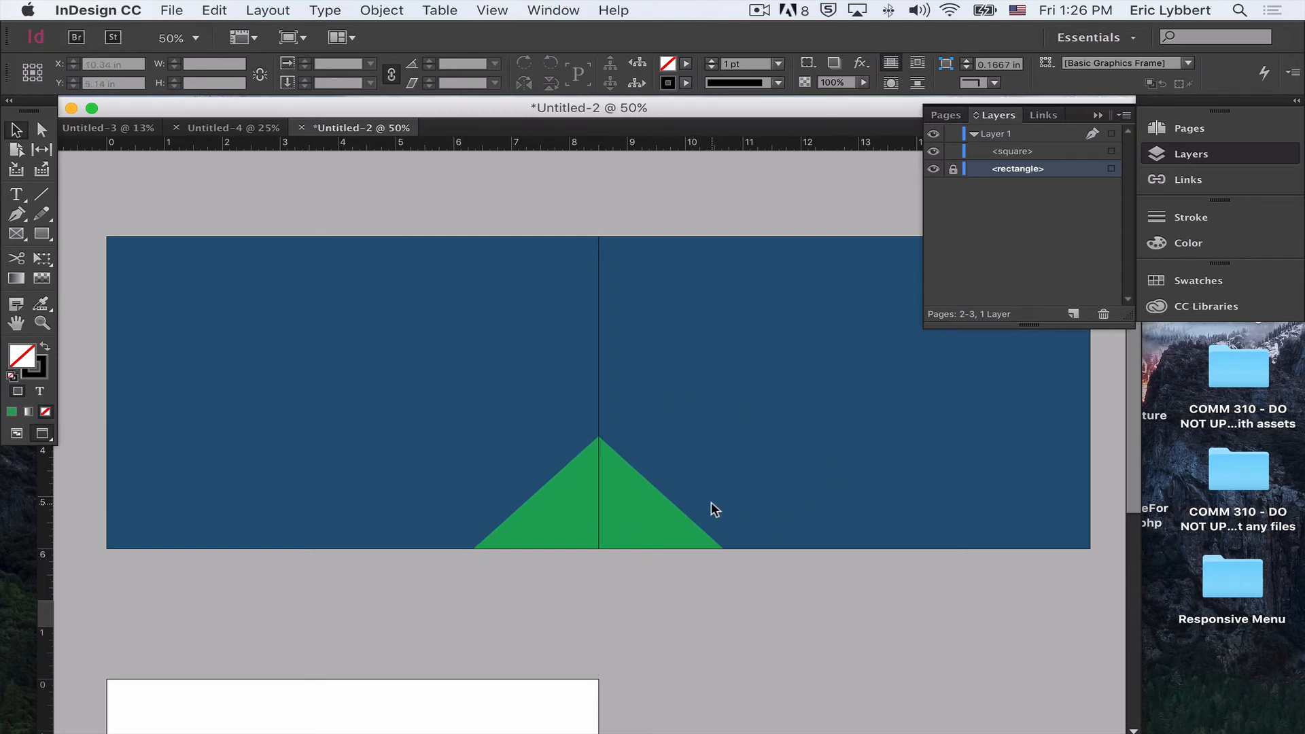
Step: Lock the green diamond in Layer 1 and close the layer list
click(954, 151)
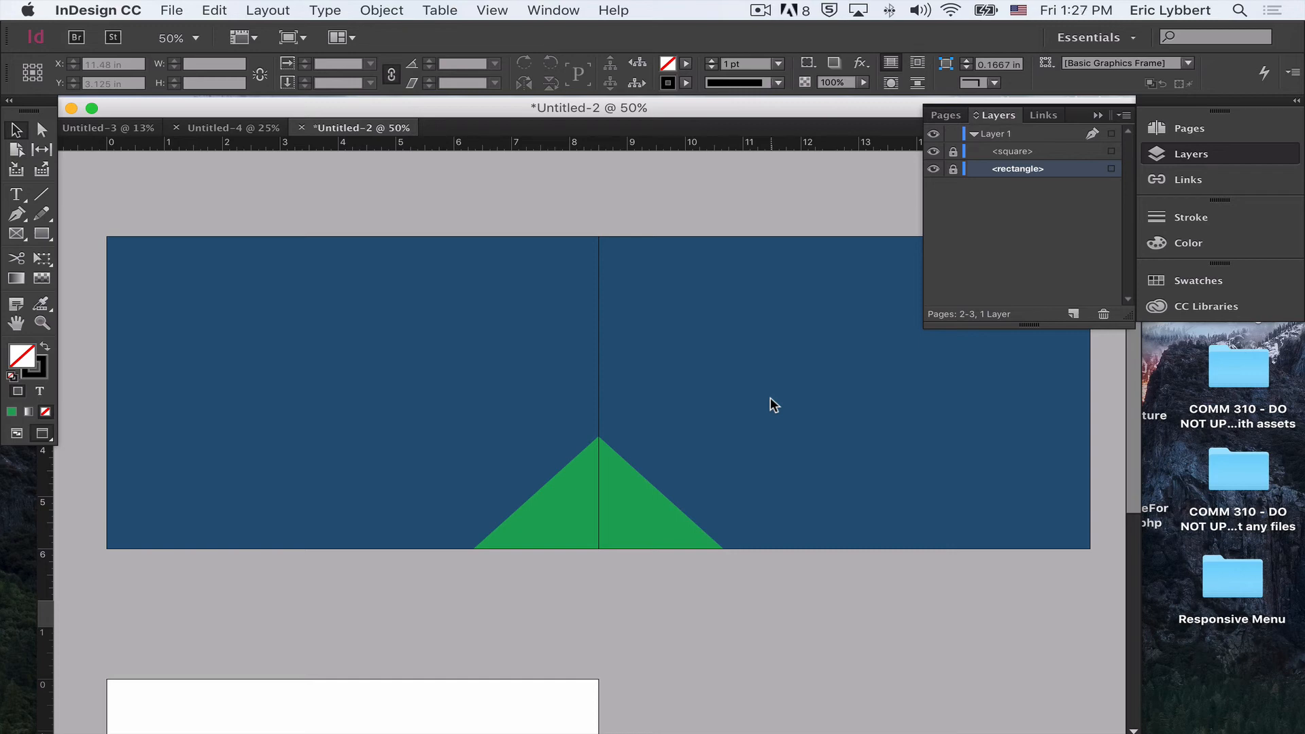
click(1097, 114)
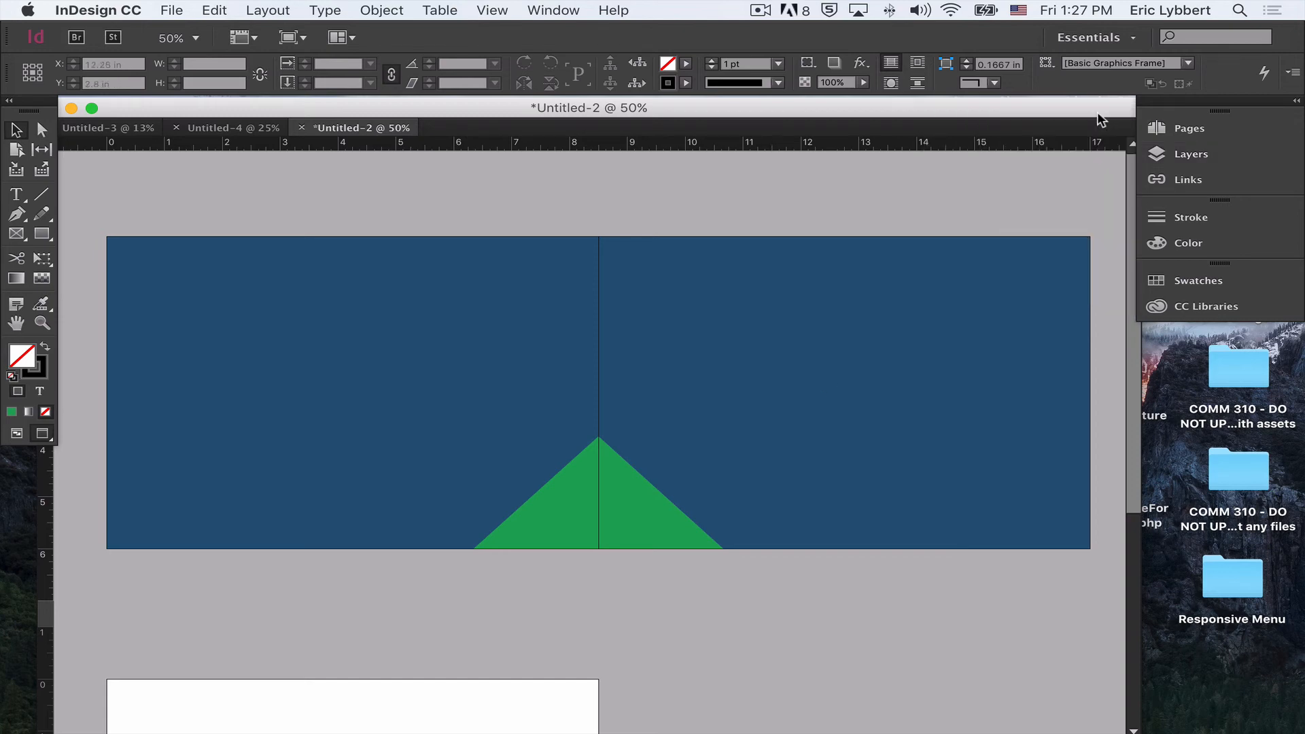
Step: Unlock both the green diamond and the blue background rectangle in Layer 1
click(1188, 133)
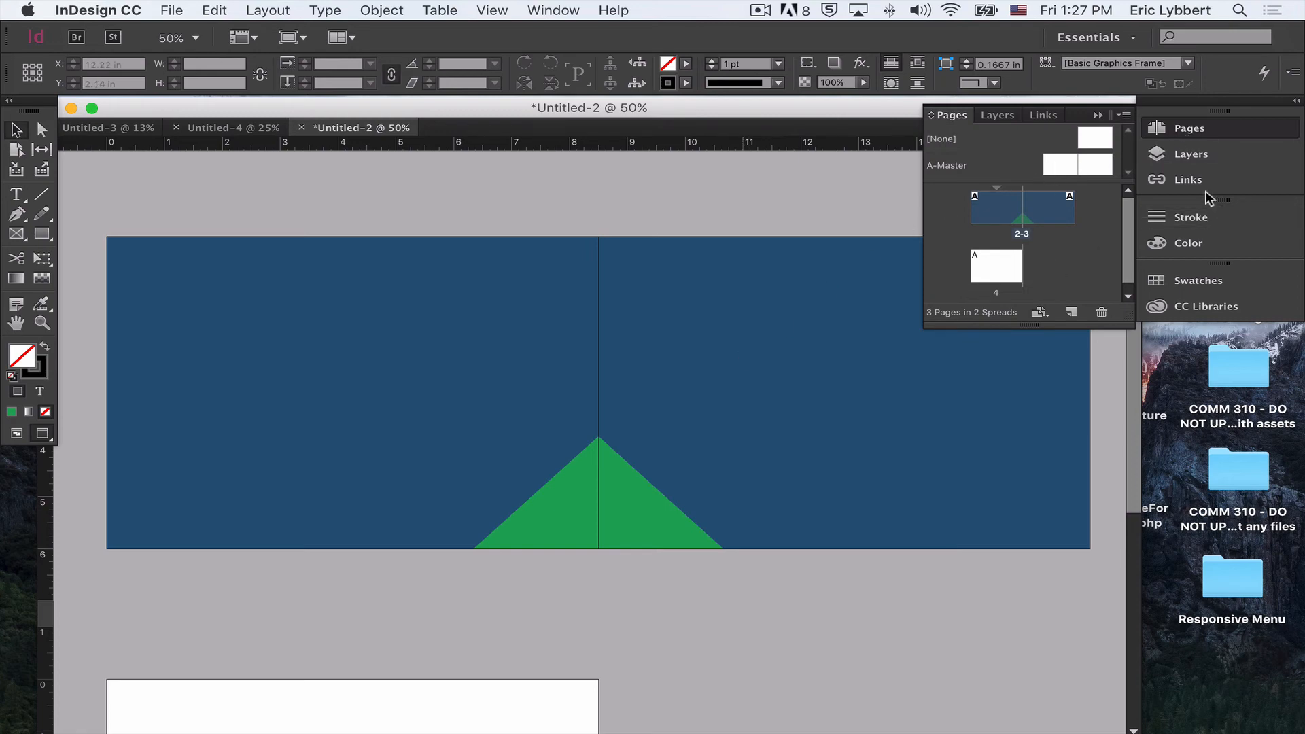
click(1189, 155)
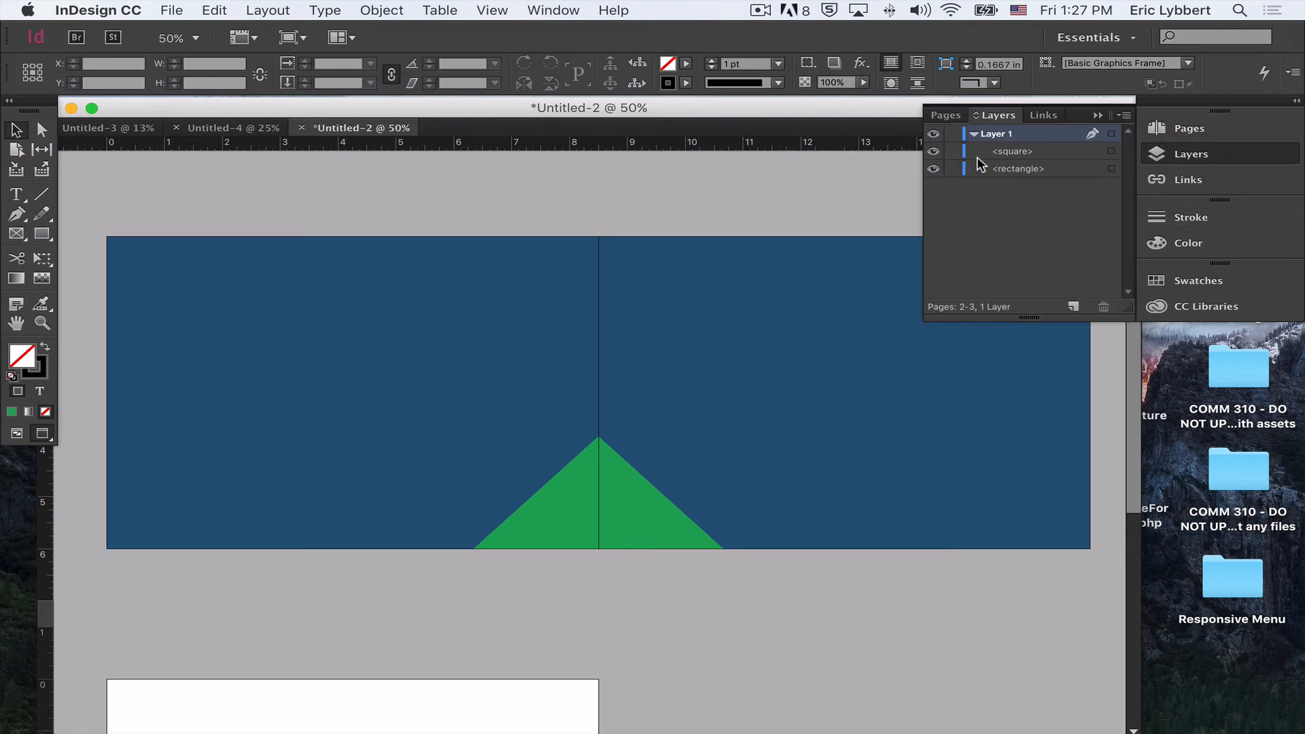
click(1182, 154)
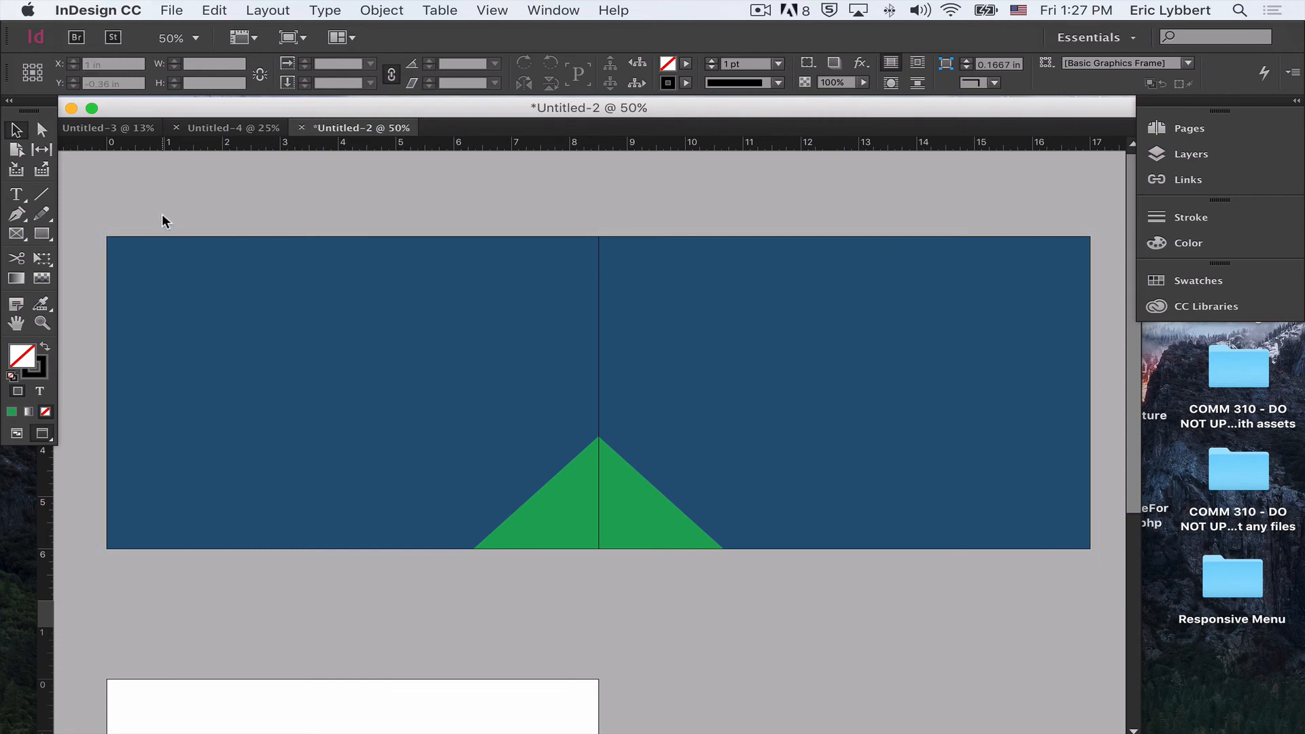
Step: Copy the blue rectangle and green diamond onto the A-Master spread and align them with its spine at X 8.5 in
drag(163, 219, 1124, 613)
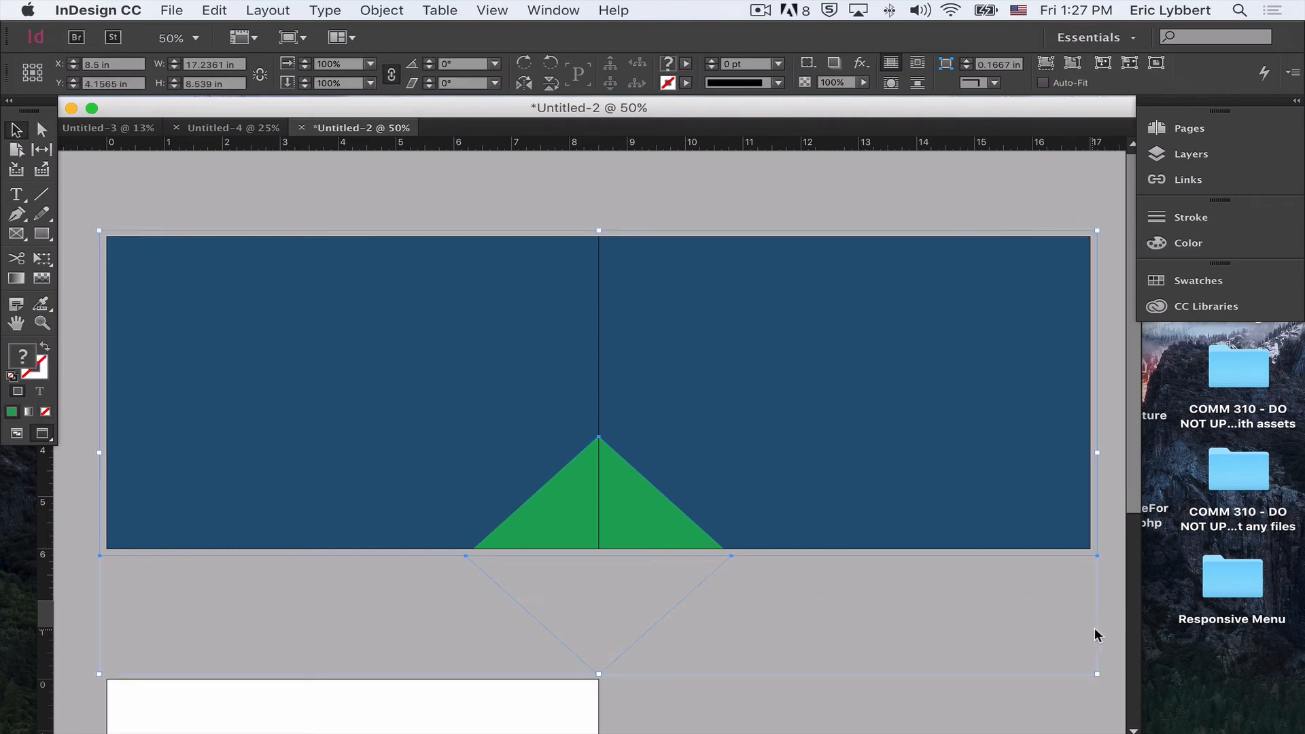
click(1205, 158)
click(1186, 130)
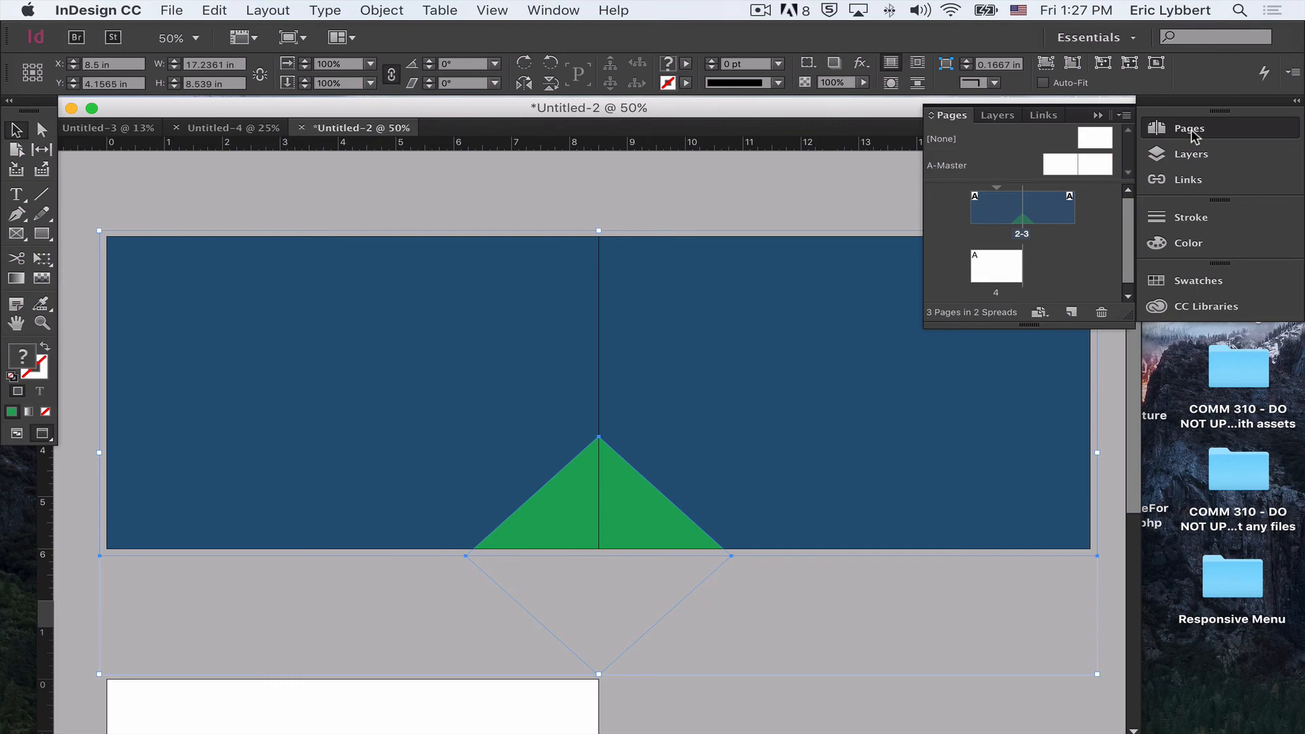
double_click(1092, 173)
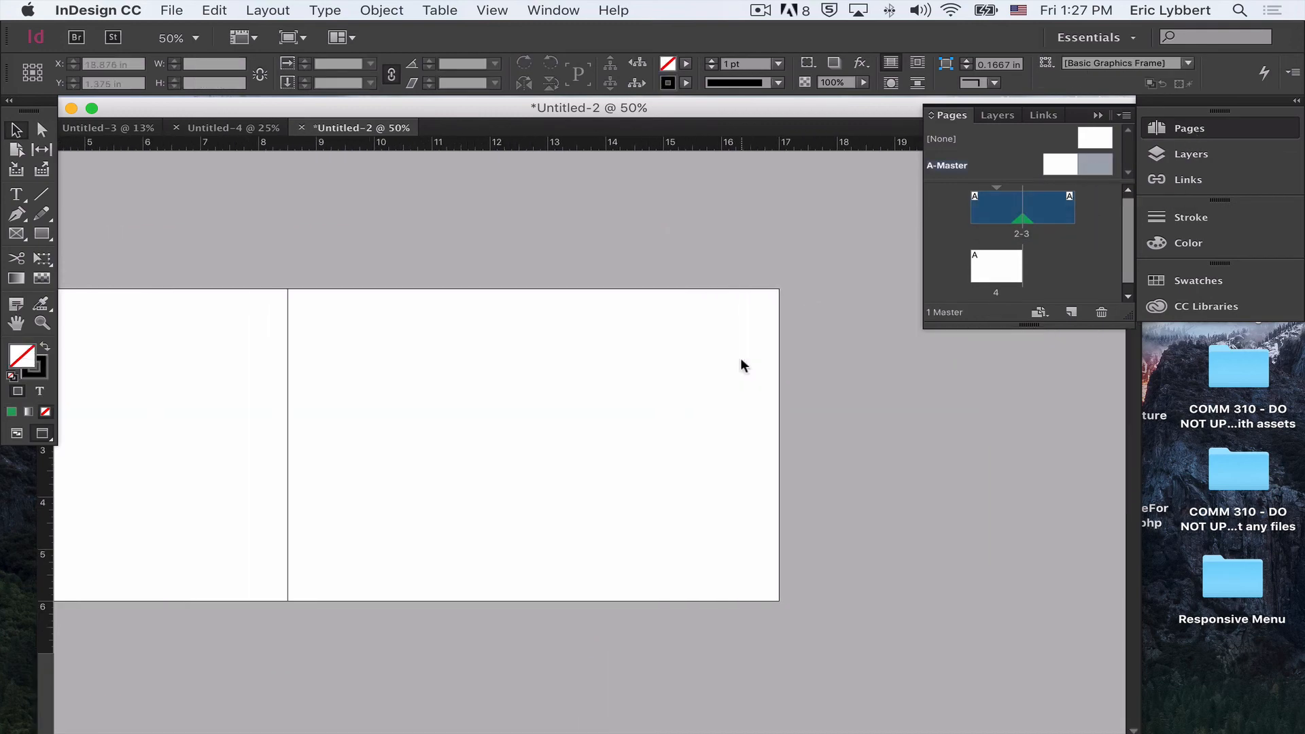
key(super+alt+shift+v)
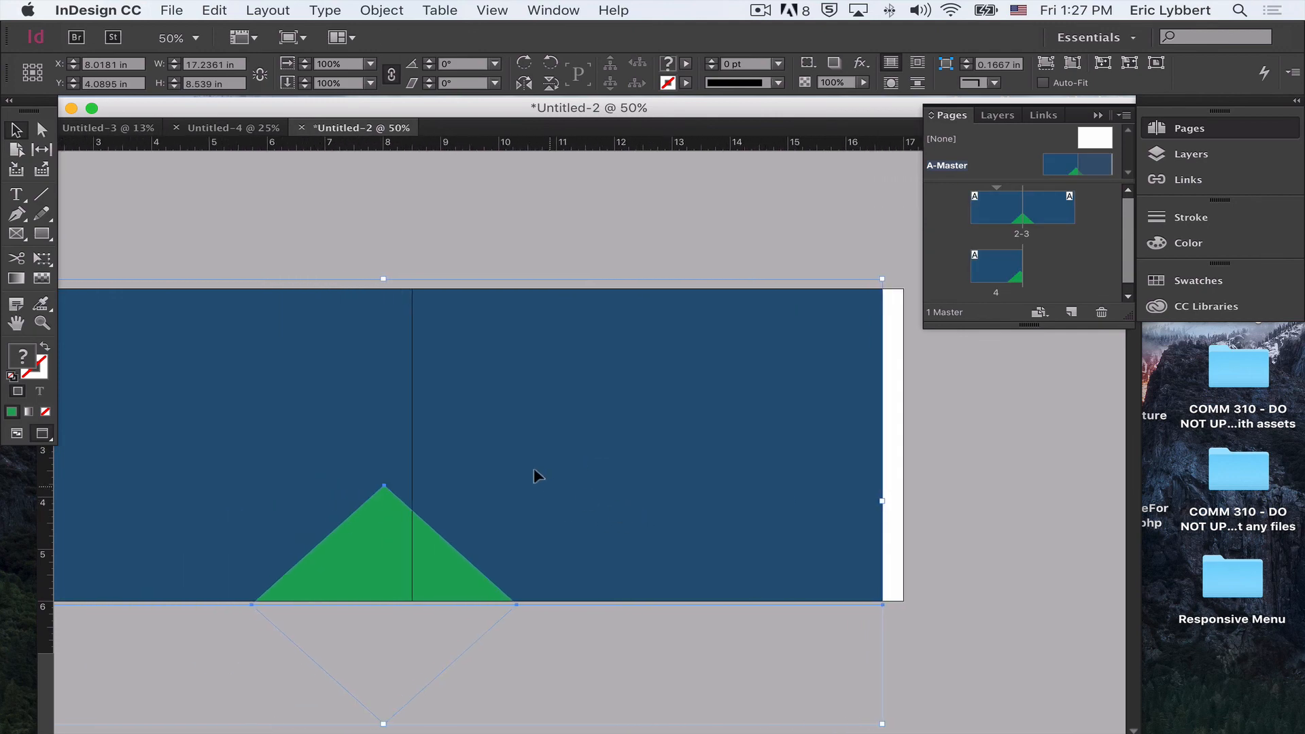
drag(513, 484, 541, 483)
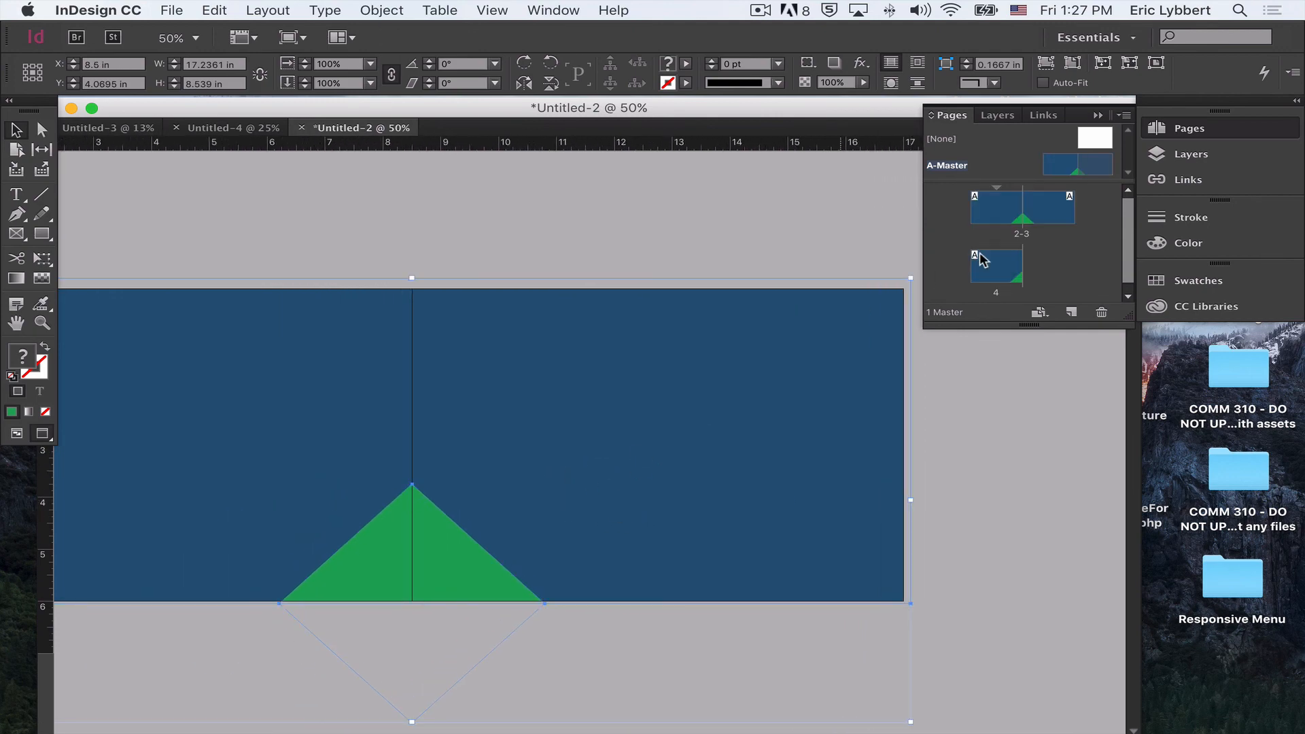
Step: Return to the pages 2-3 spread and examine how the master background appears on the pages
double_click(997, 208)
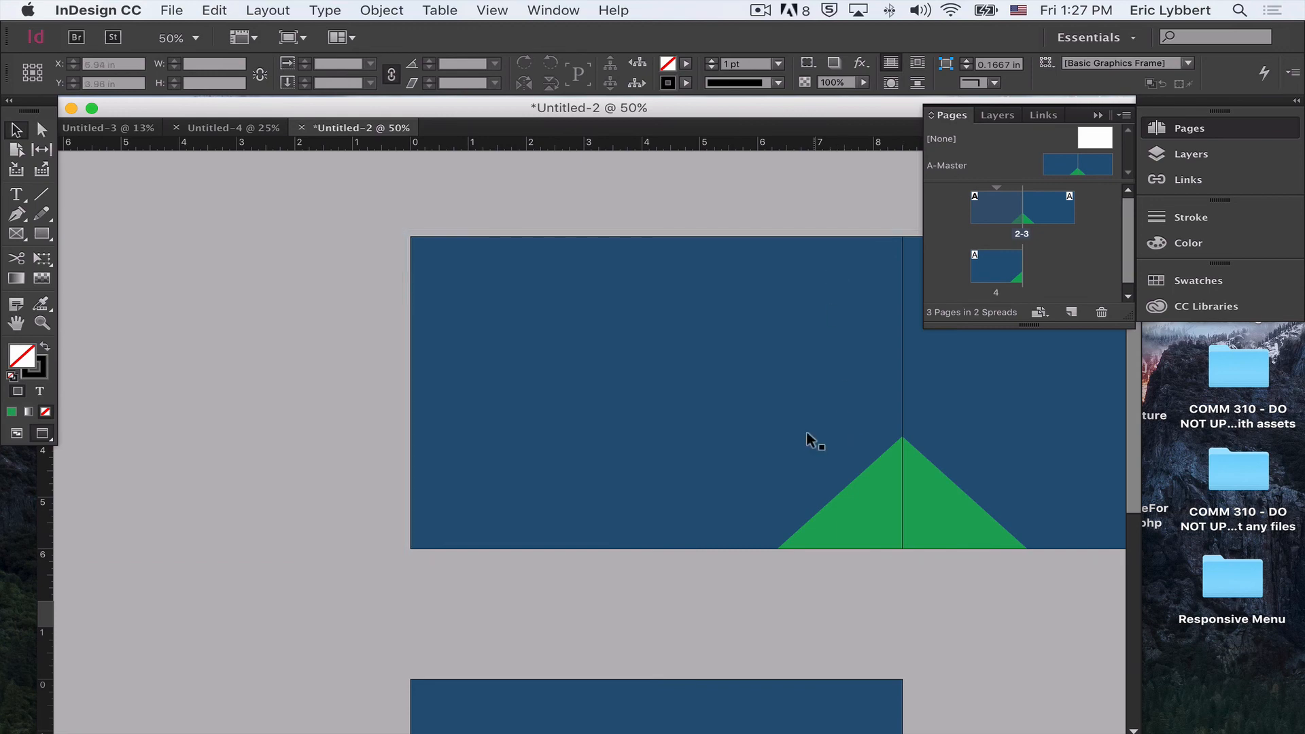
scroll(809, 424, right, 5)
scroll(809, 424, right, 3)
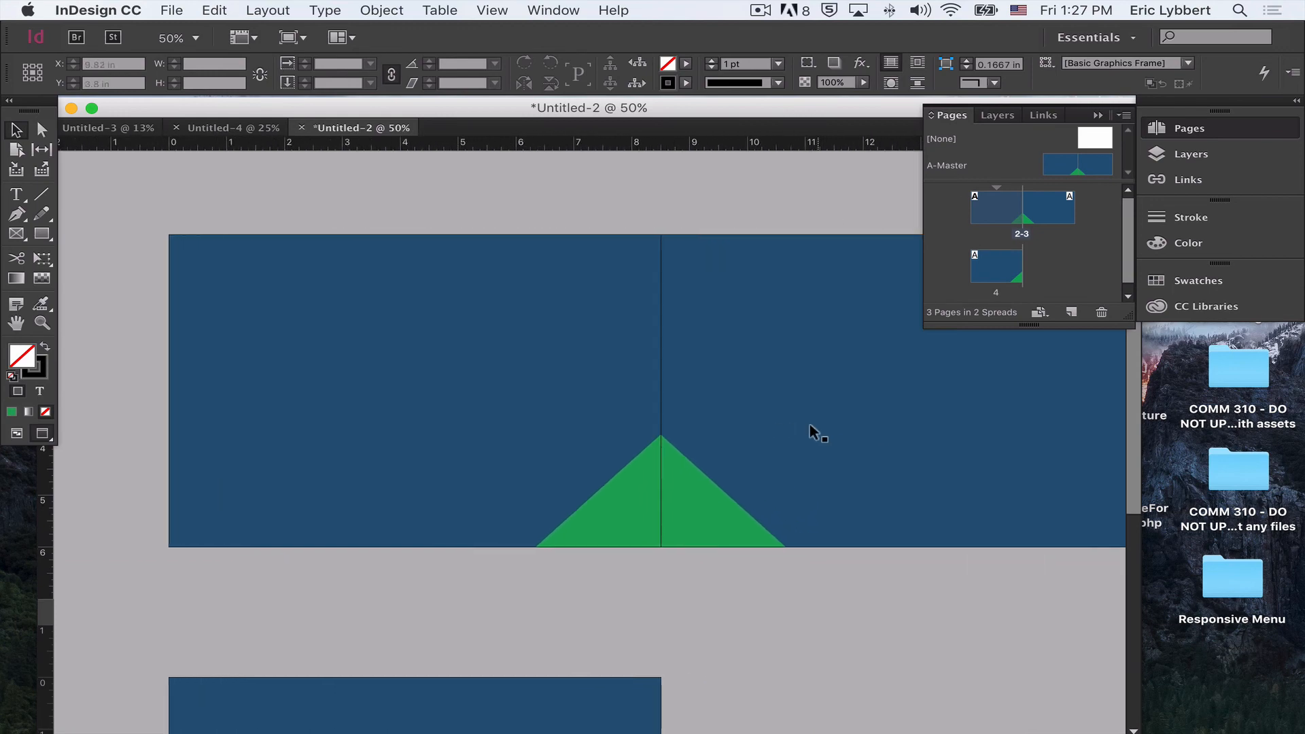
Step: Override the blue background and green diamond master items on the pages 2-3 spread, try moving them, and undo the changes
shift+super+click(814, 430)
drag(814, 430, 1121, 570)
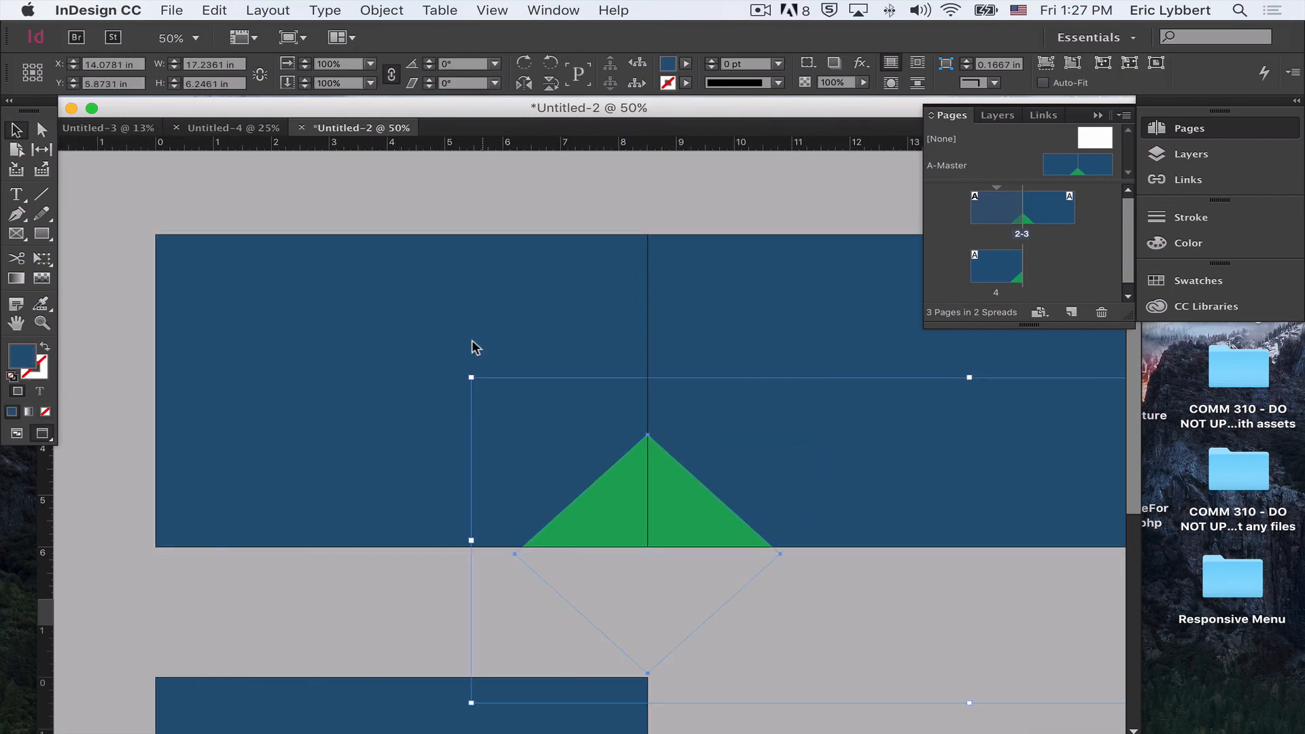
drag(915, 477, 563, 564)
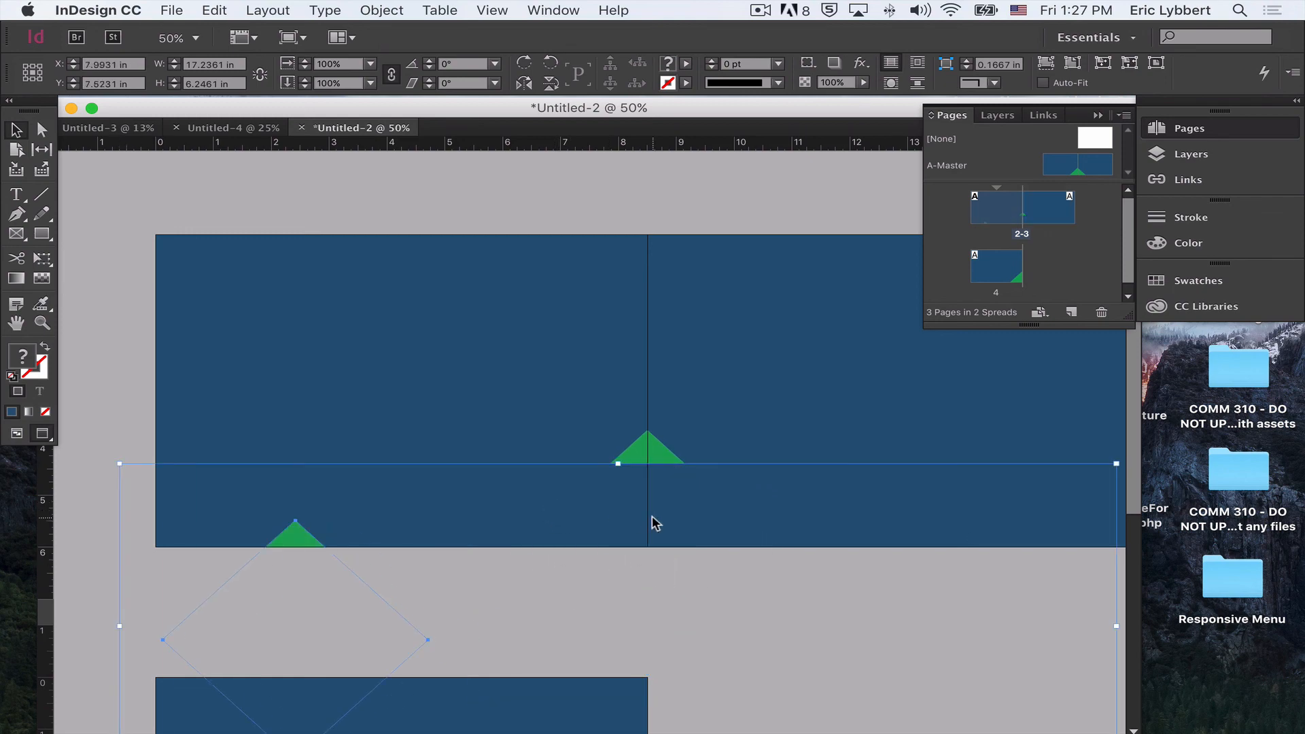
drag(654, 522, 750, 451)
key(super+z)
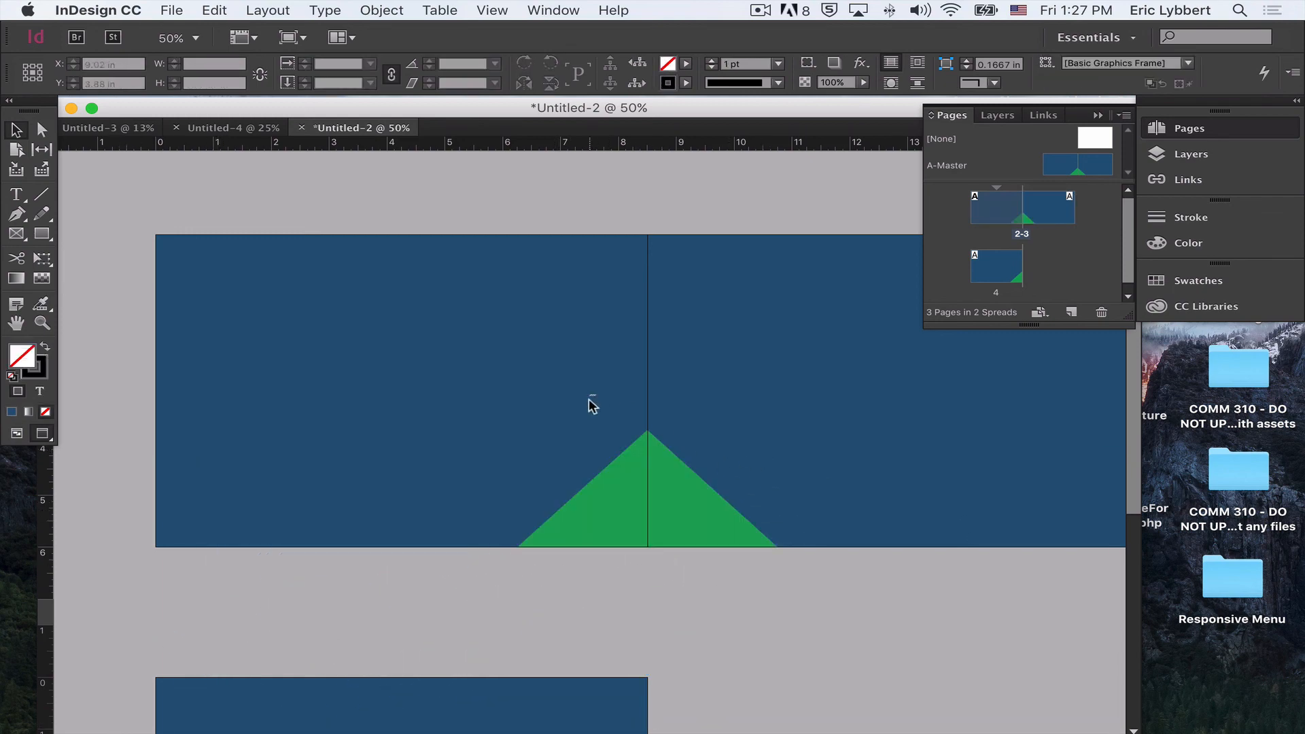
Step: Compare selecting the master artwork on pages 2-3 with selecting the blue rectangle on the A-Master spread, and return to pages 2-3
drag(799, 501, 761, 488)
drag(361, 443, 476, 428)
double_click(1089, 168)
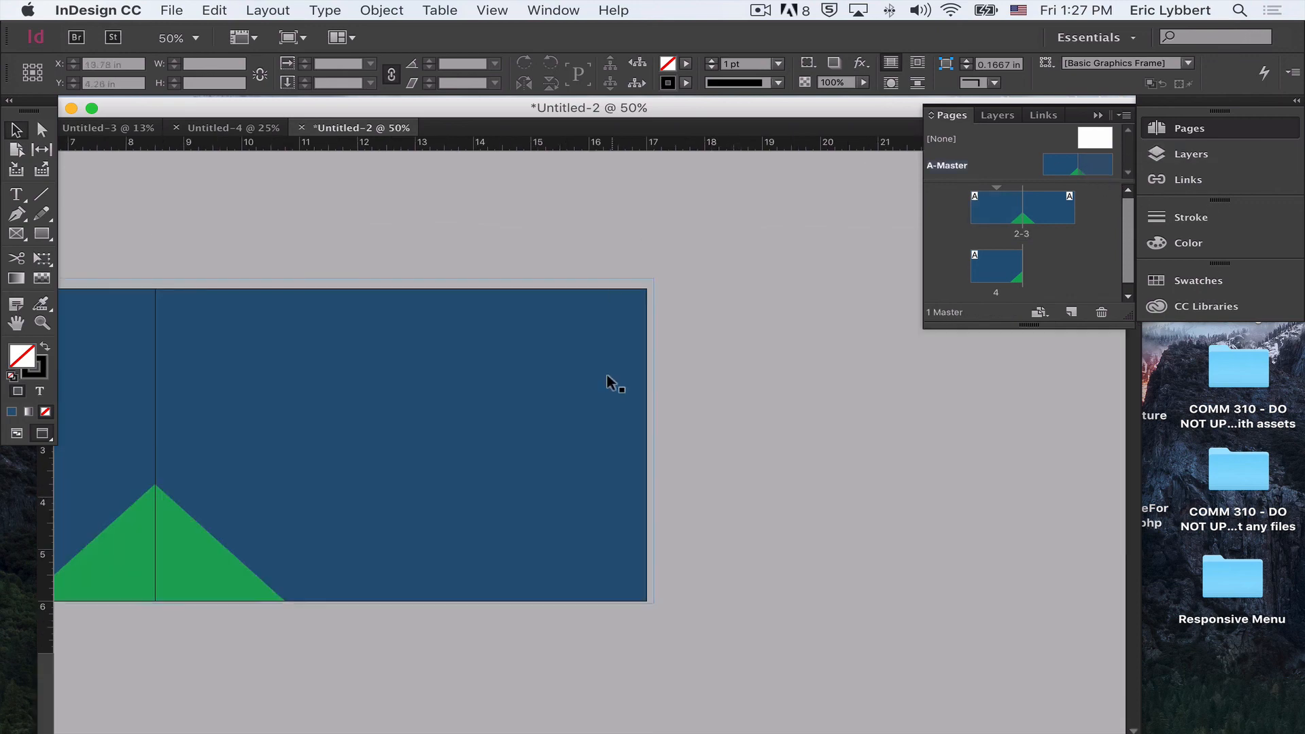
scroll(635, 426, left, 5)
click(535, 427)
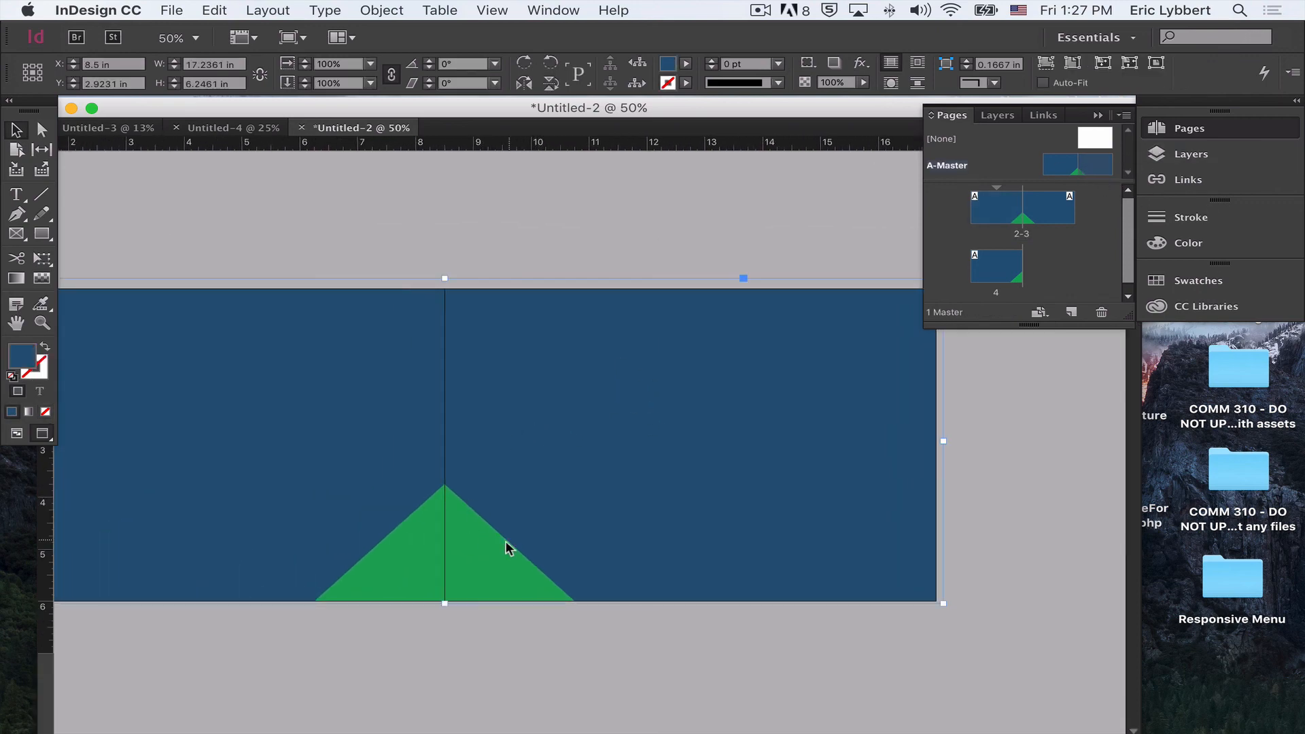
double_click(1003, 229)
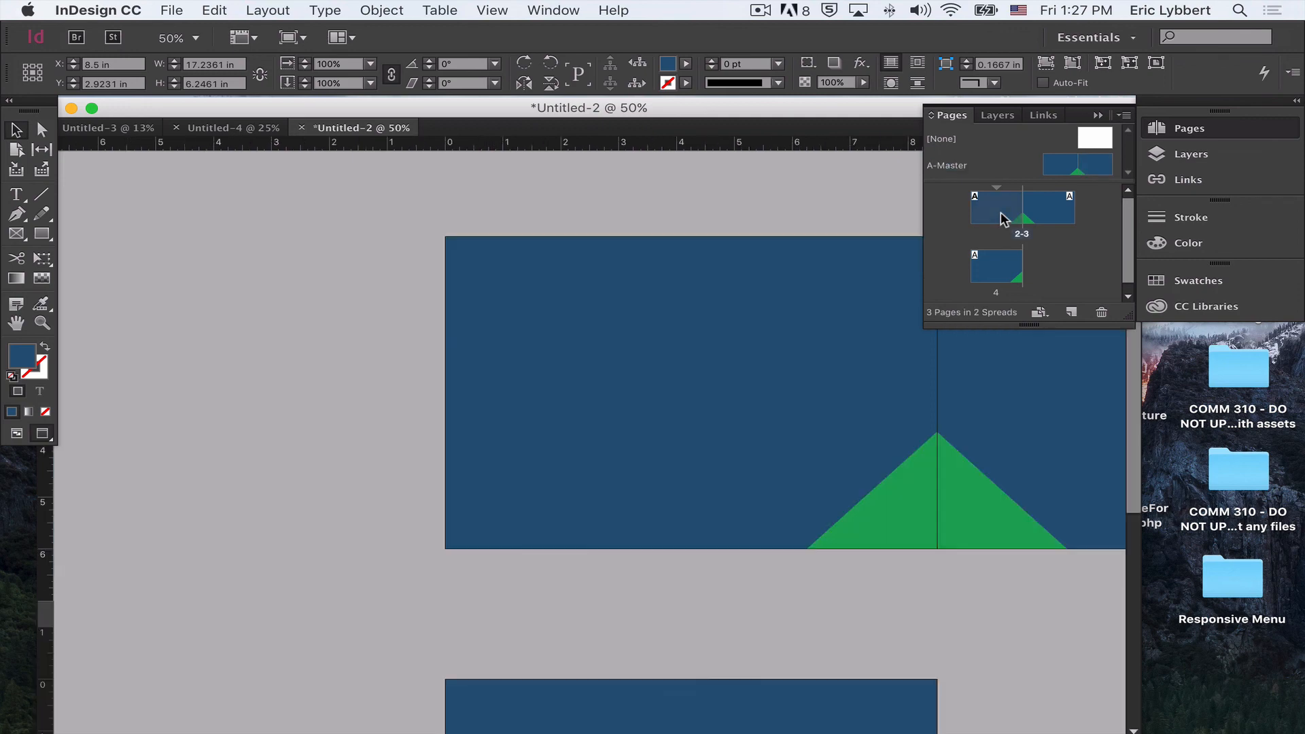